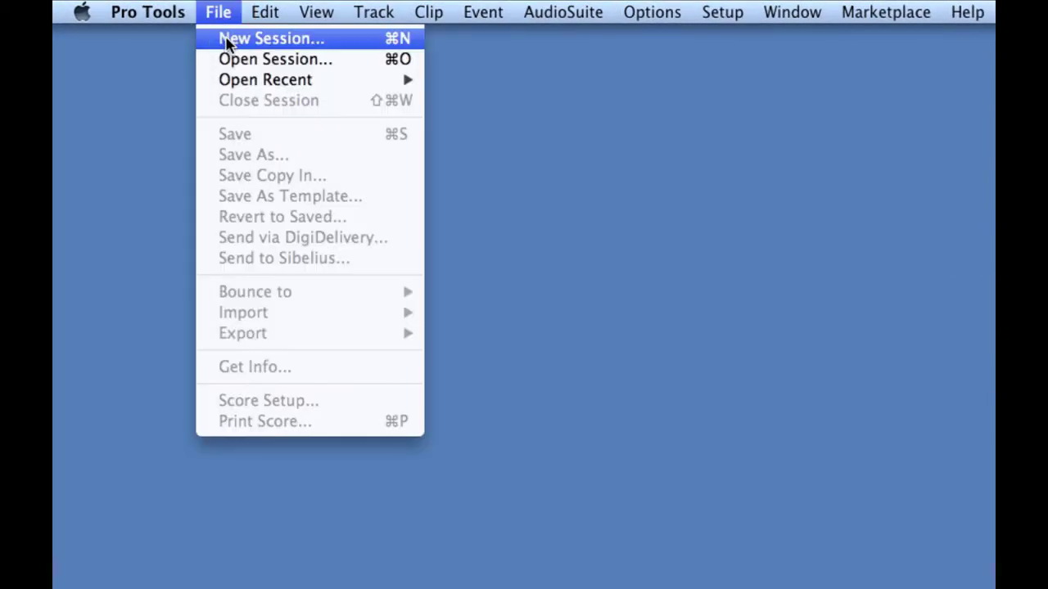
# Create a 24-bit, 44.1 kHz session with Stereo Mix I/O named 'Week 2 simple beats'.
pyautogui.click(237, 38)
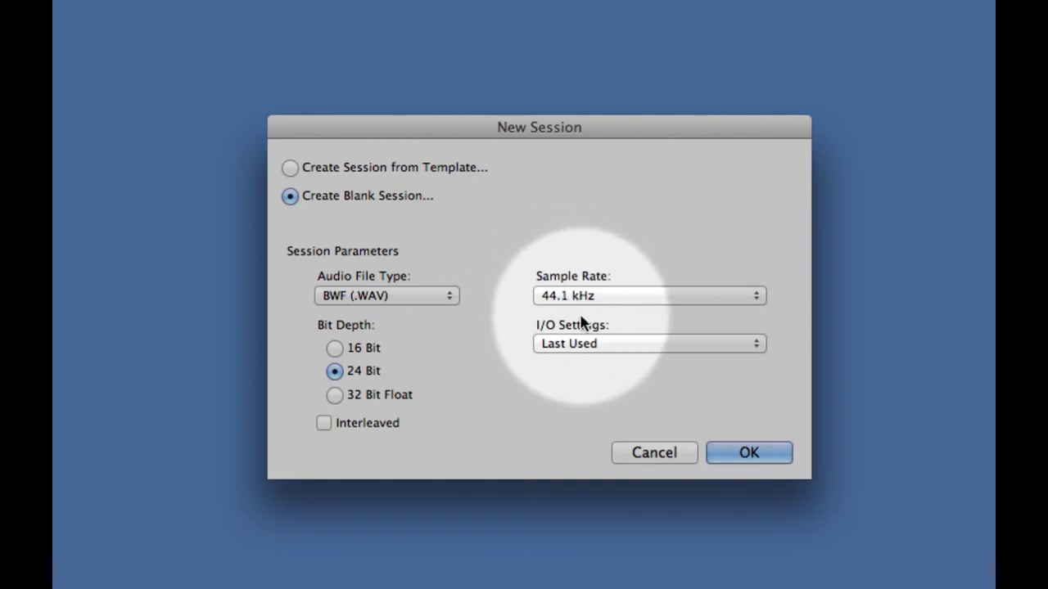
pyautogui.click(592, 345)
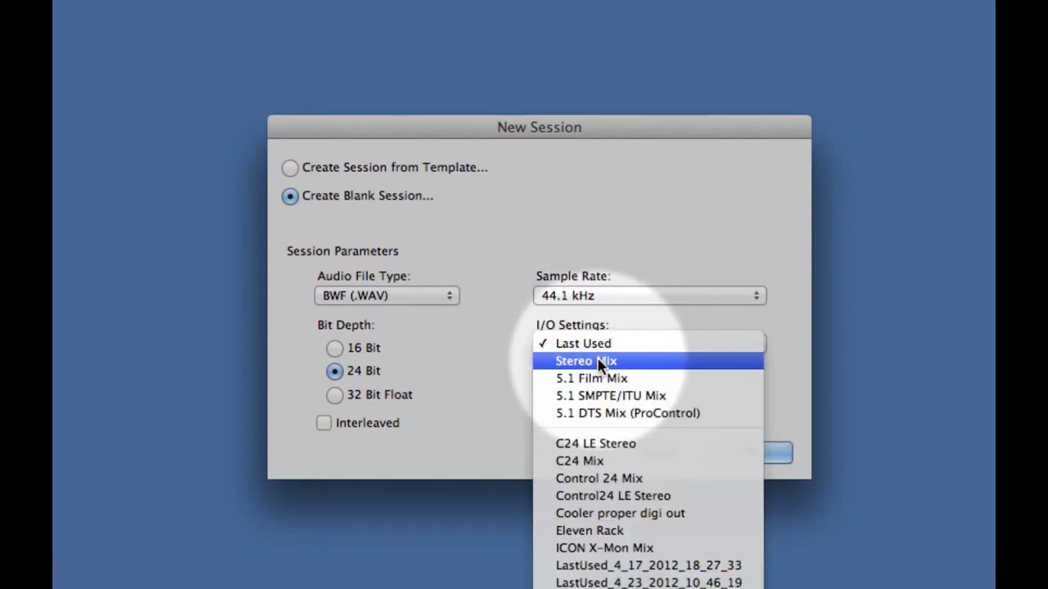
pyautogui.click(599, 361)
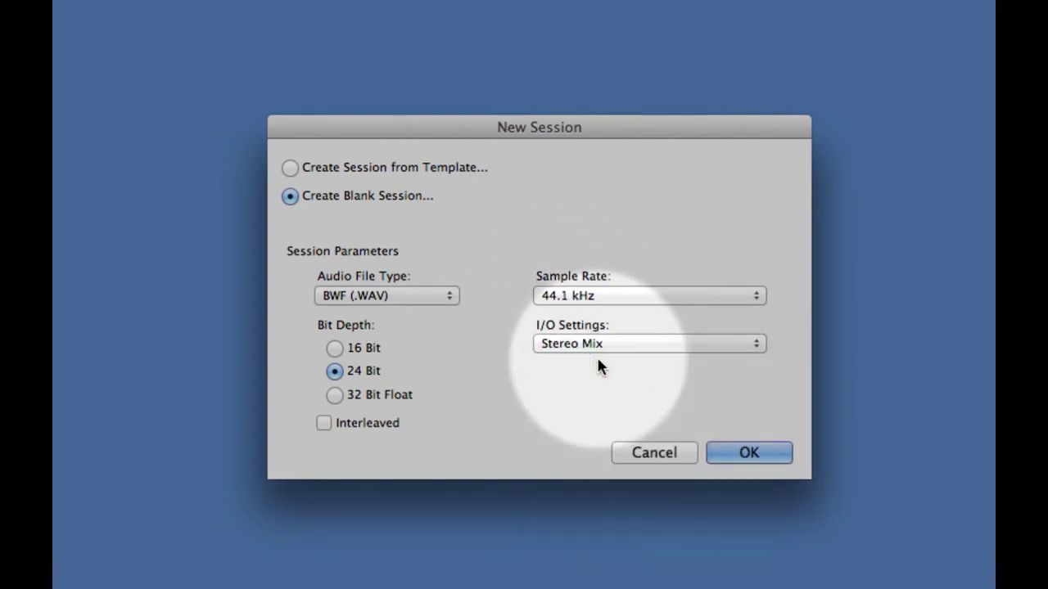
pyautogui.click(724, 453)
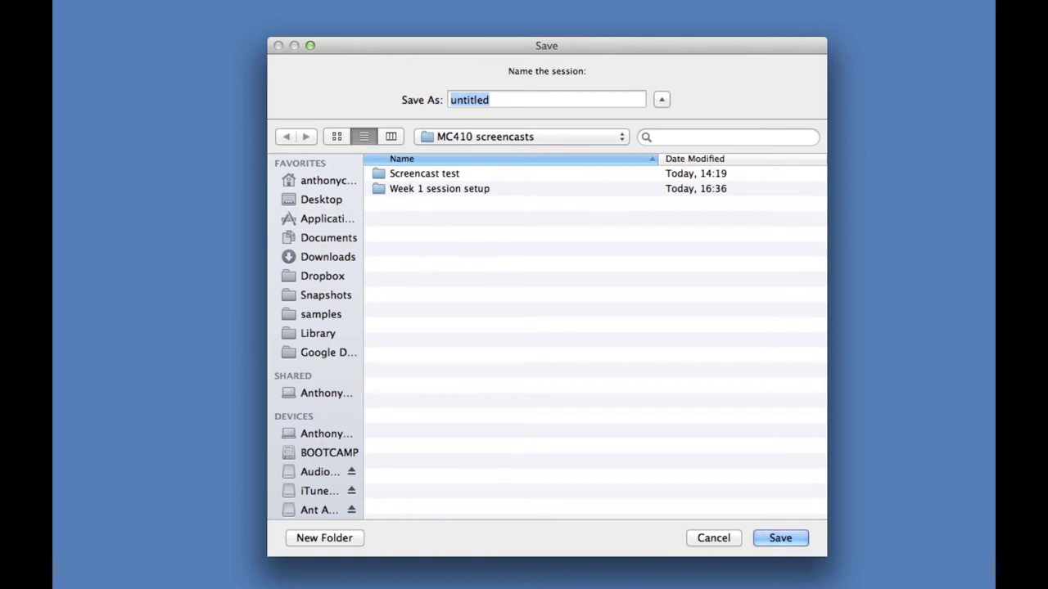
pyautogui.write('Week 2 simple beats')
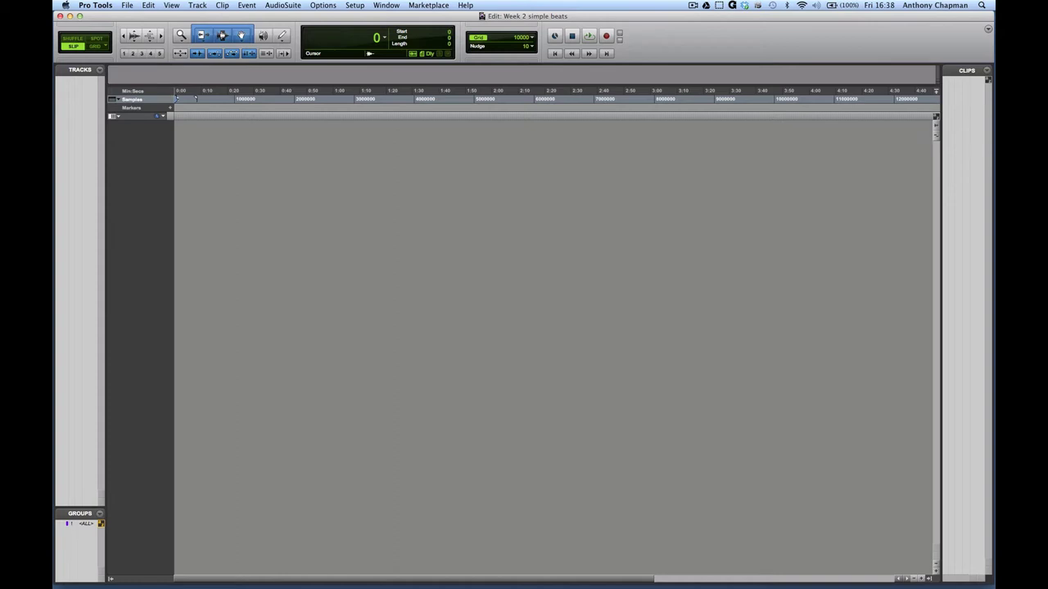
pyautogui.press('super+equal')
pyautogui.press('super+equal')
pyautogui.press('super+equal')
pyautogui.press('super+equal')
pyautogui.press('super+equal')
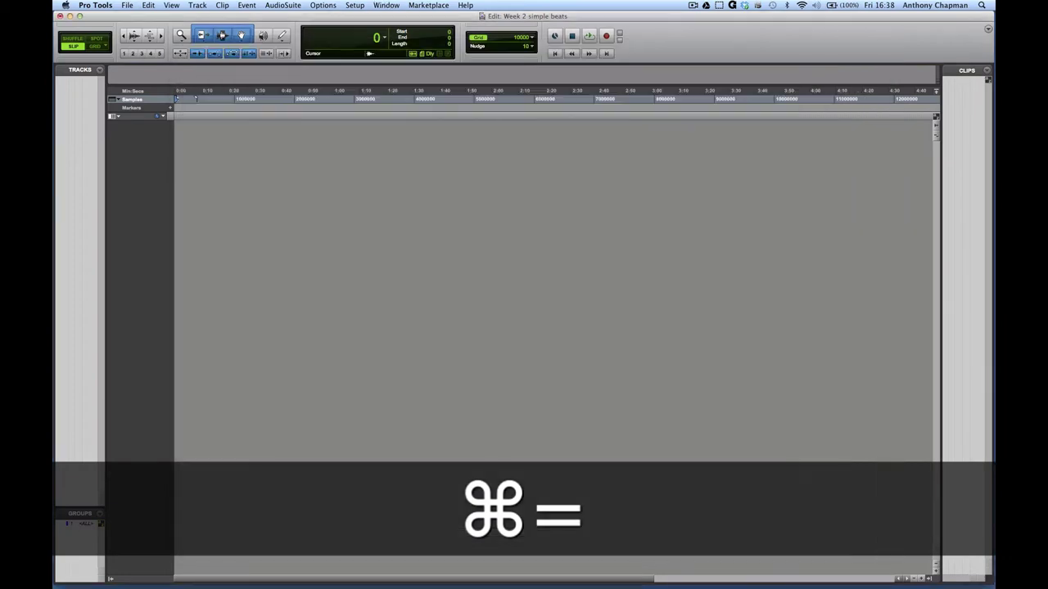
pyautogui.press('super+equal')
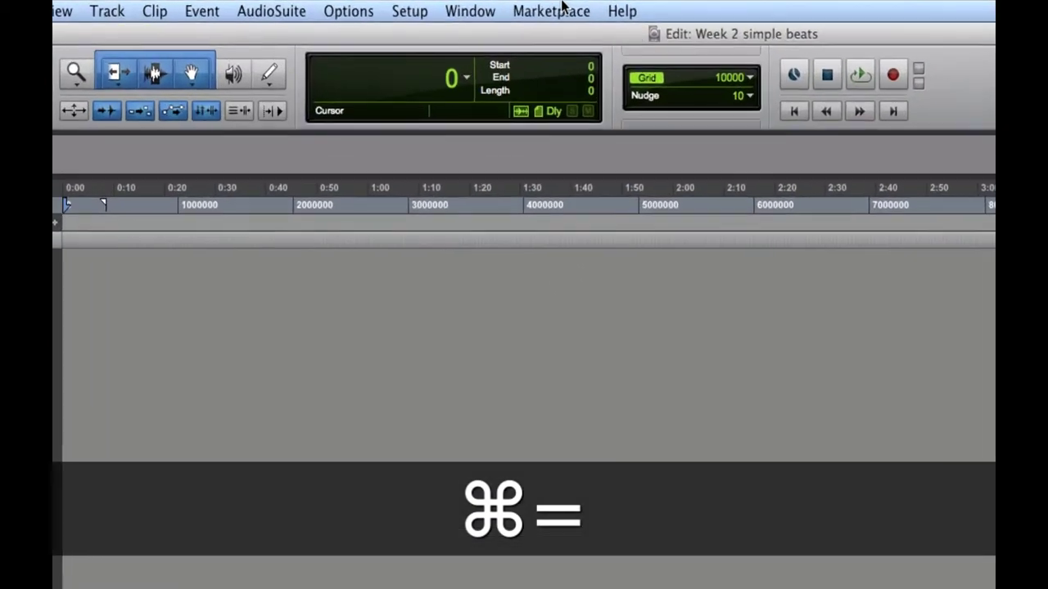
pyautogui.click(386, 5)
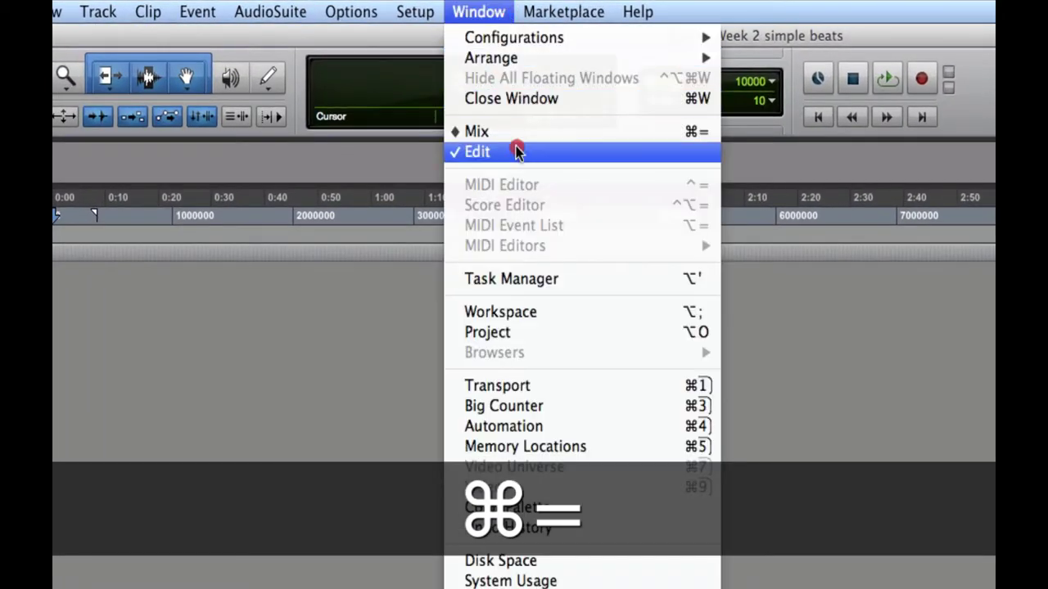
pyautogui.click(405, 76)
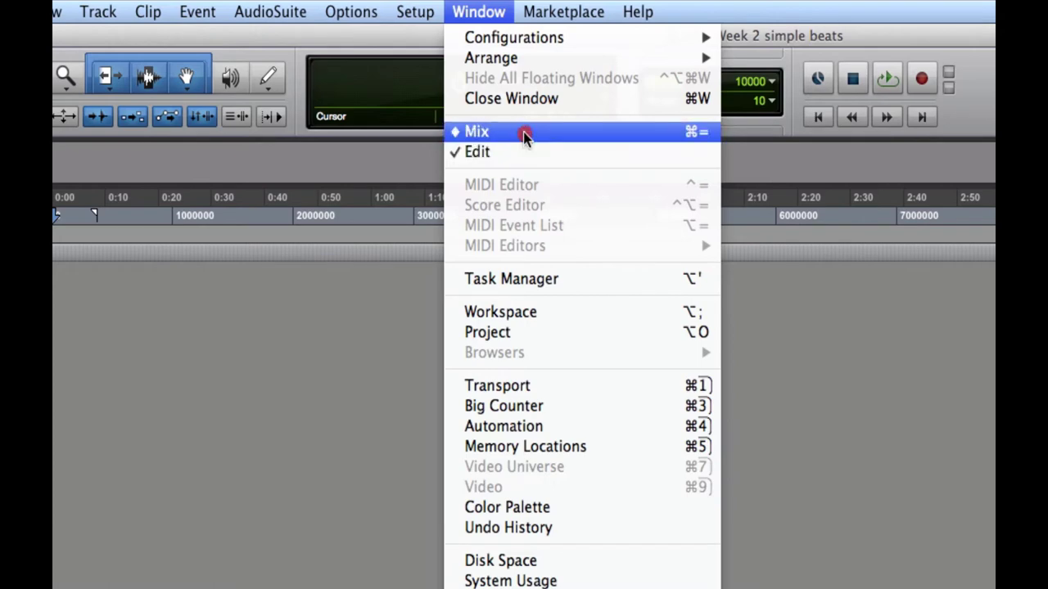
pyautogui.click(341, 276)
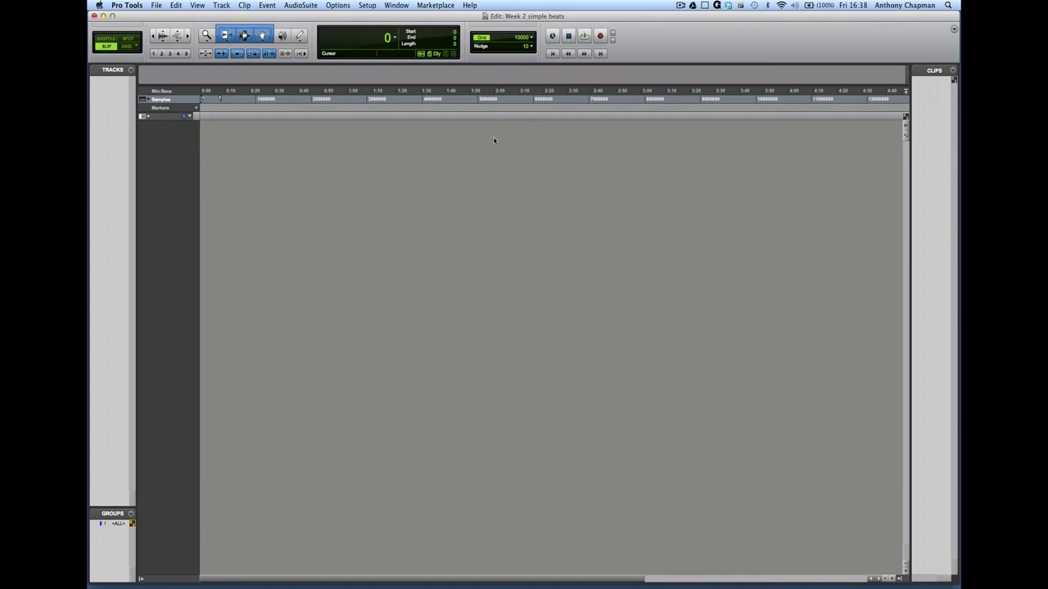
pyautogui.press('super+equal')
pyautogui.press('super+equal')
pyautogui.press('super+equal')
pyautogui.press('super+equal')
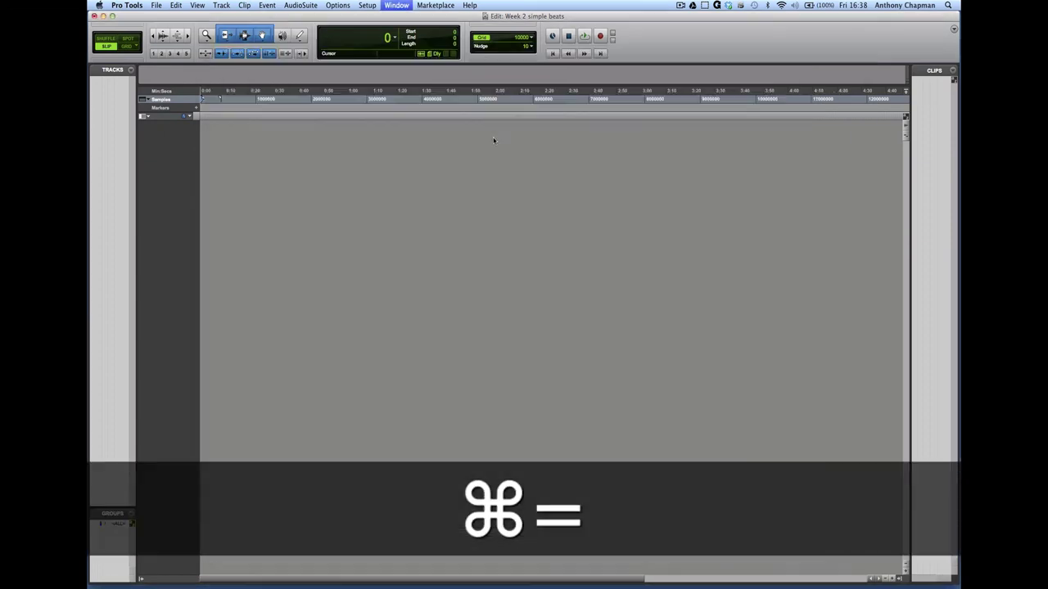
pyautogui.press('super+equal')
pyautogui.press('super+equal')
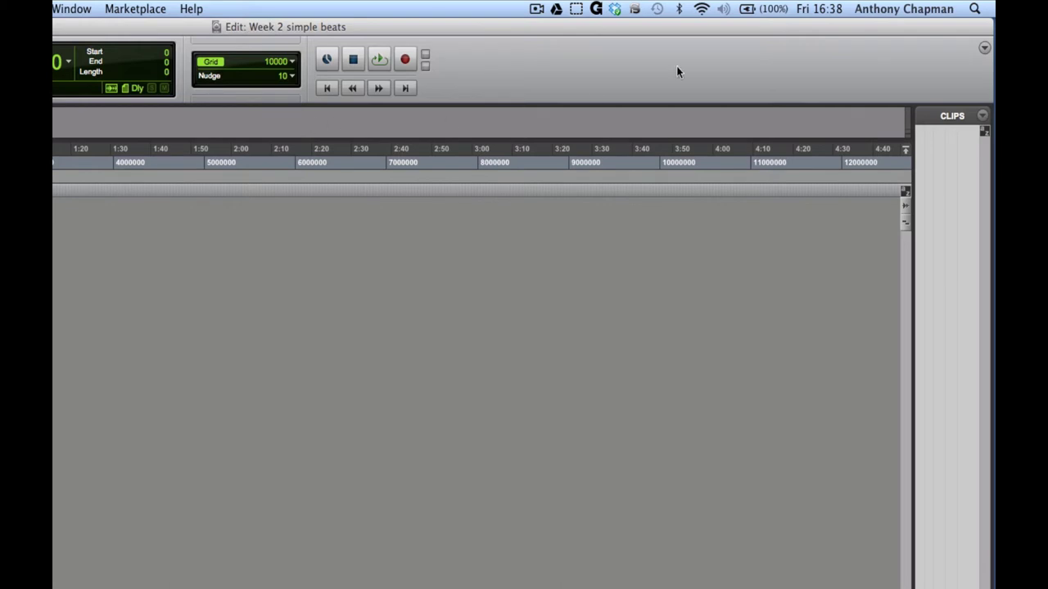
# Show all toolbar sections and switch to the expanded transport with pre- and post-roll counters.
pyautogui.click(985, 48)
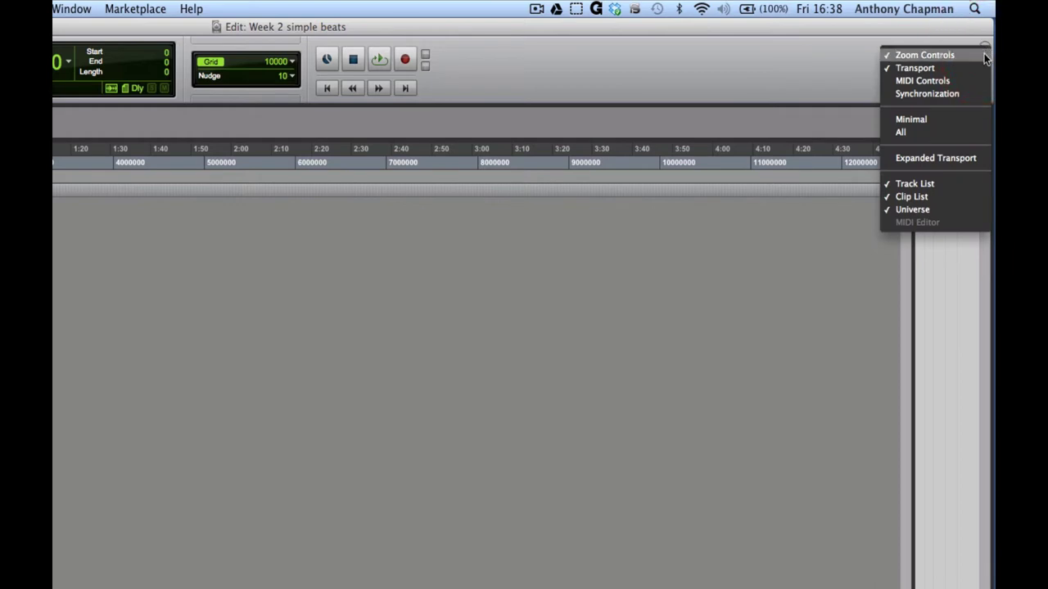
pyautogui.click(949, 131)
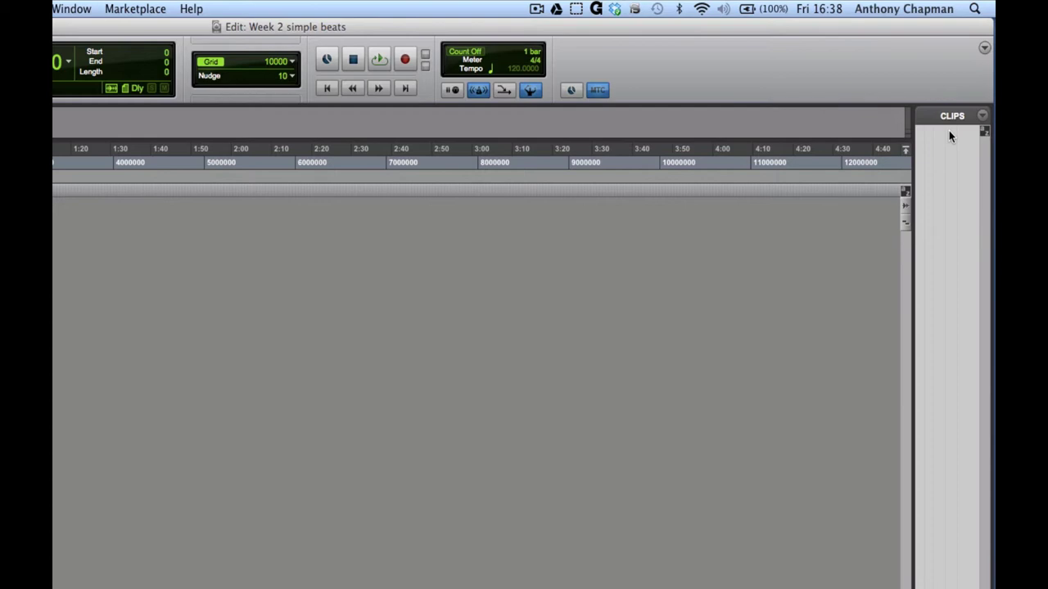
pyautogui.click(982, 49)
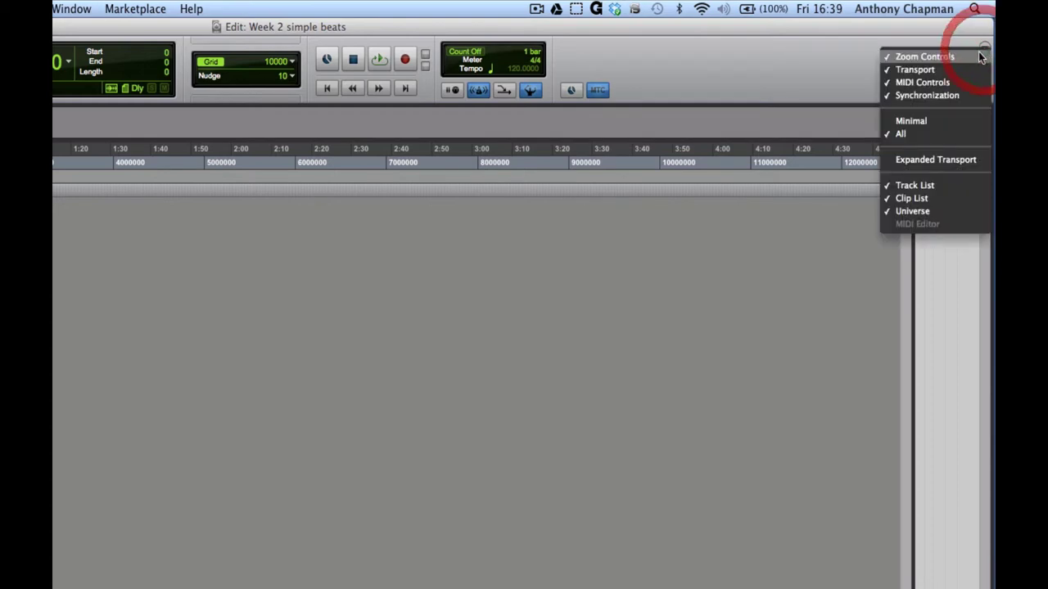
pyautogui.click(945, 160)
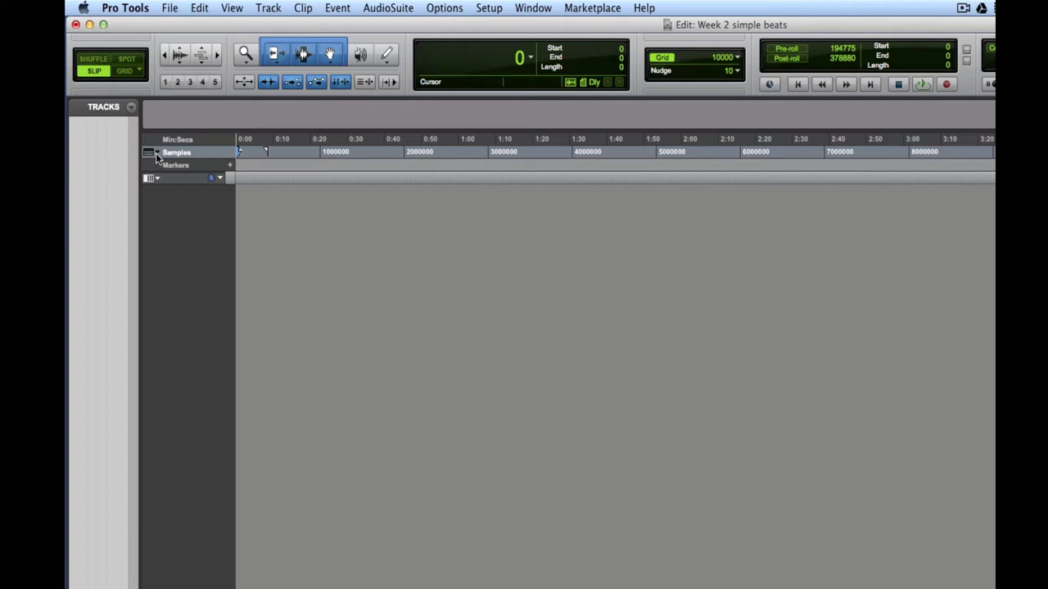
# Add a Bars|Beats ruler as the main timebase and hide the Samples ruler.
pyautogui.click(156, 157)
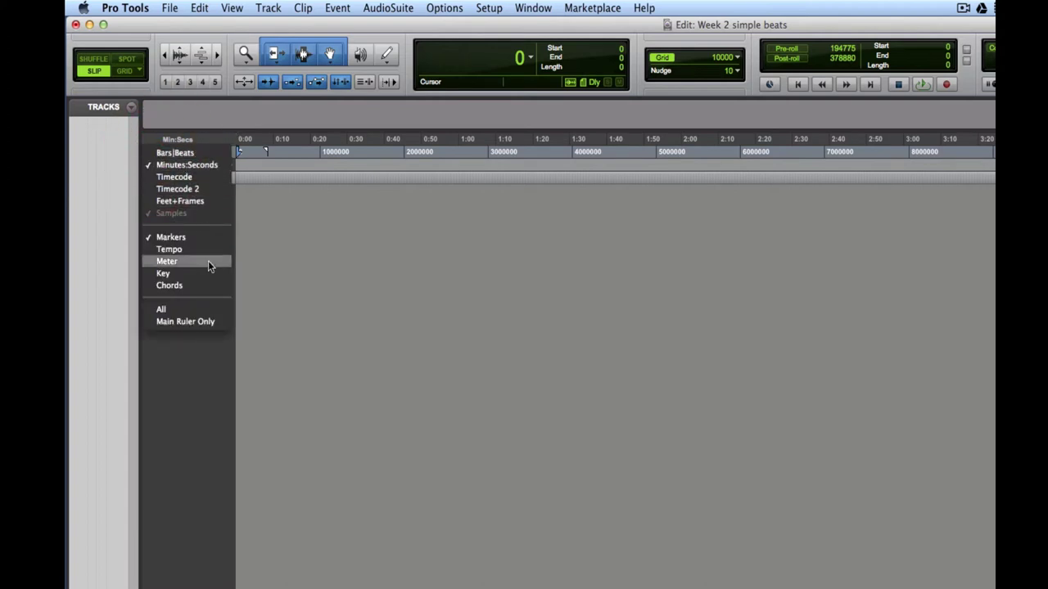
pyautogui.click(199, 155)
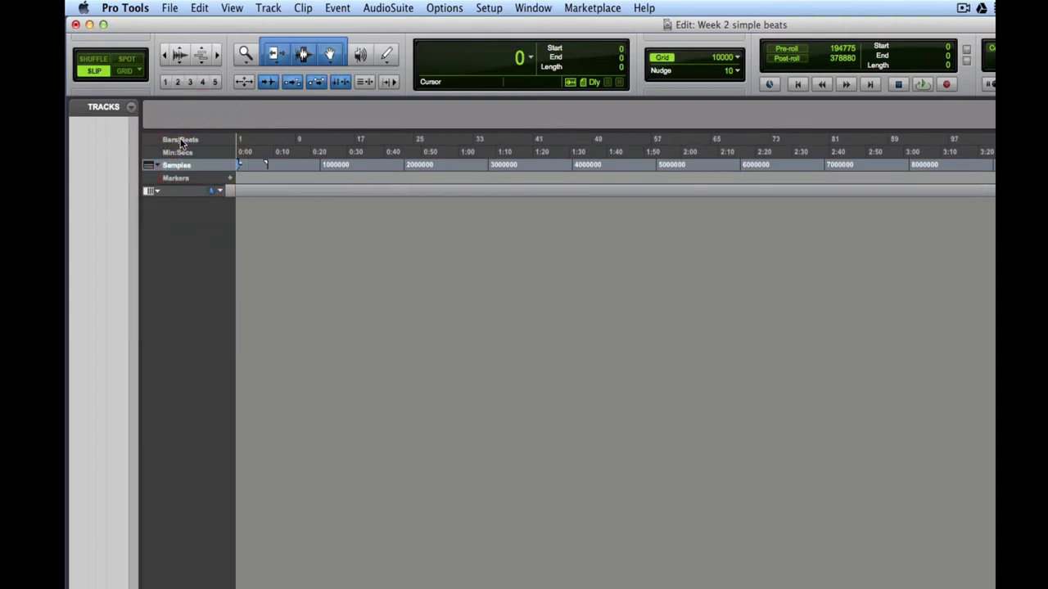
pyautogui.click(181, 140)
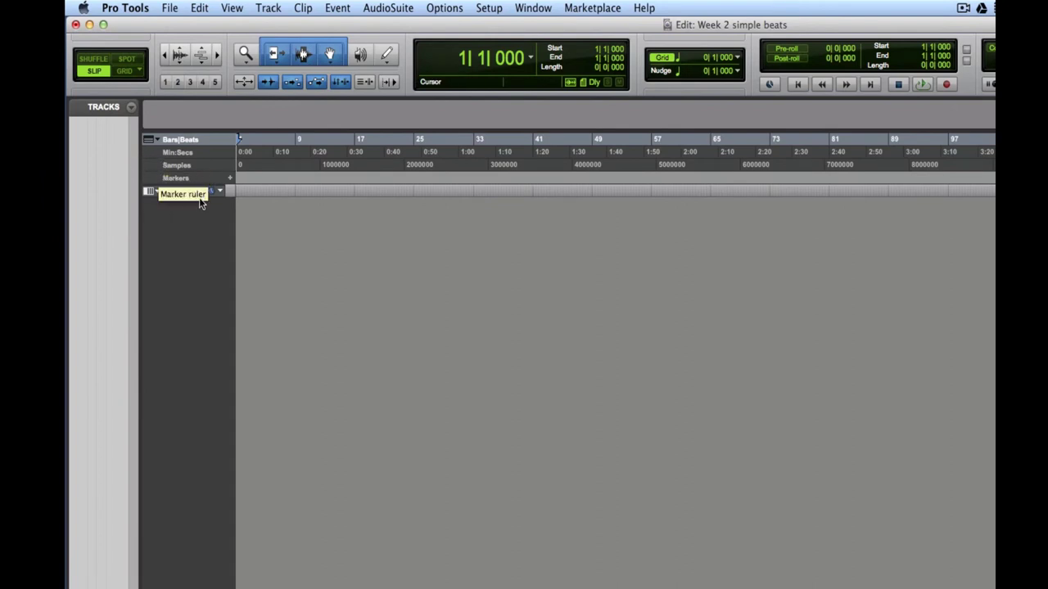
pyautogui.click(150, 140)
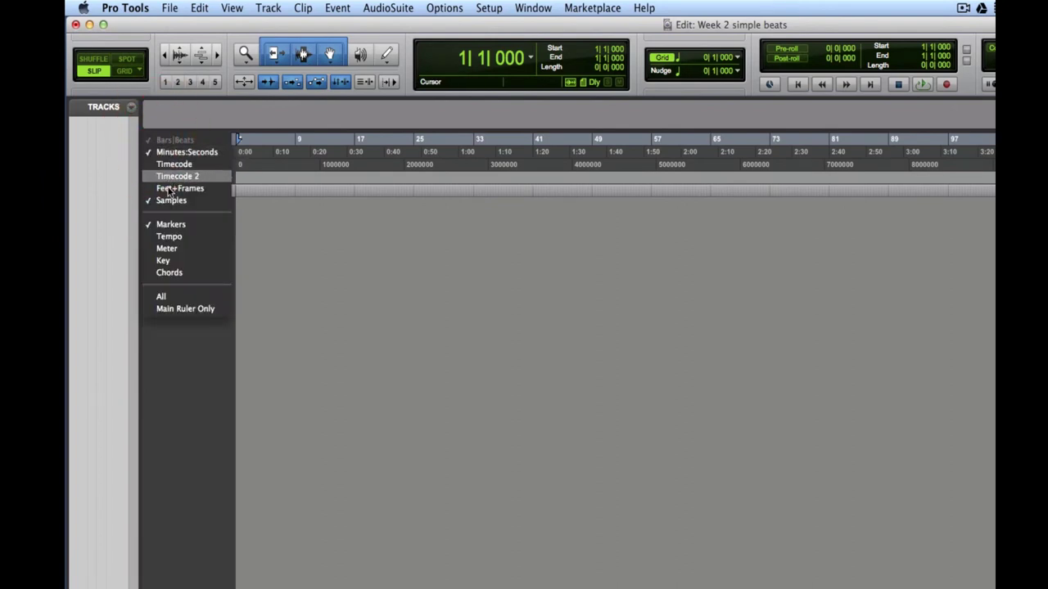
pyautogui.click(167, 117)
pyautogui.click(153, 143)
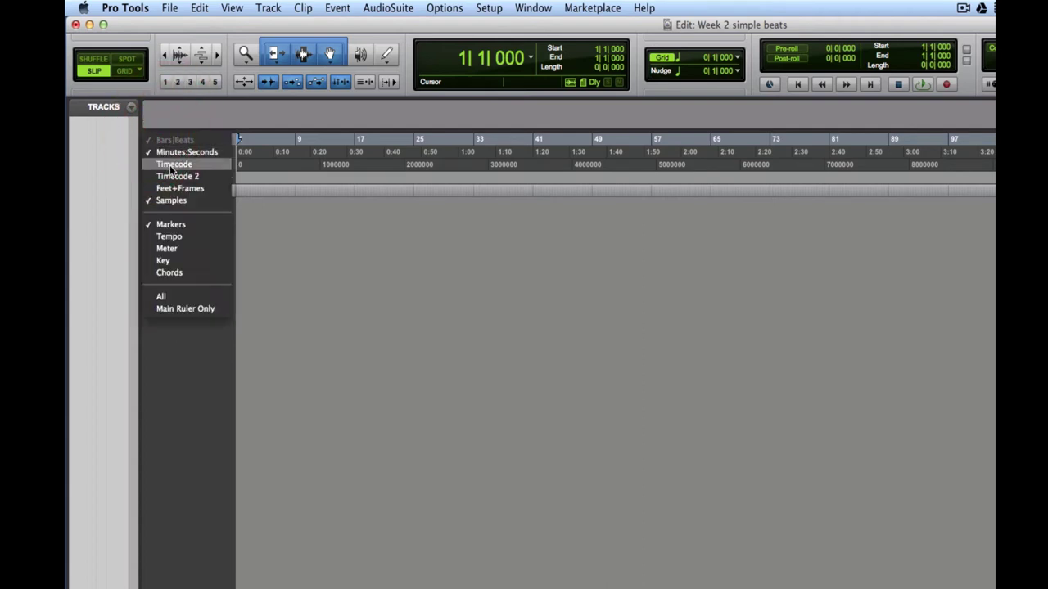
pyautogui.click(174, 200)
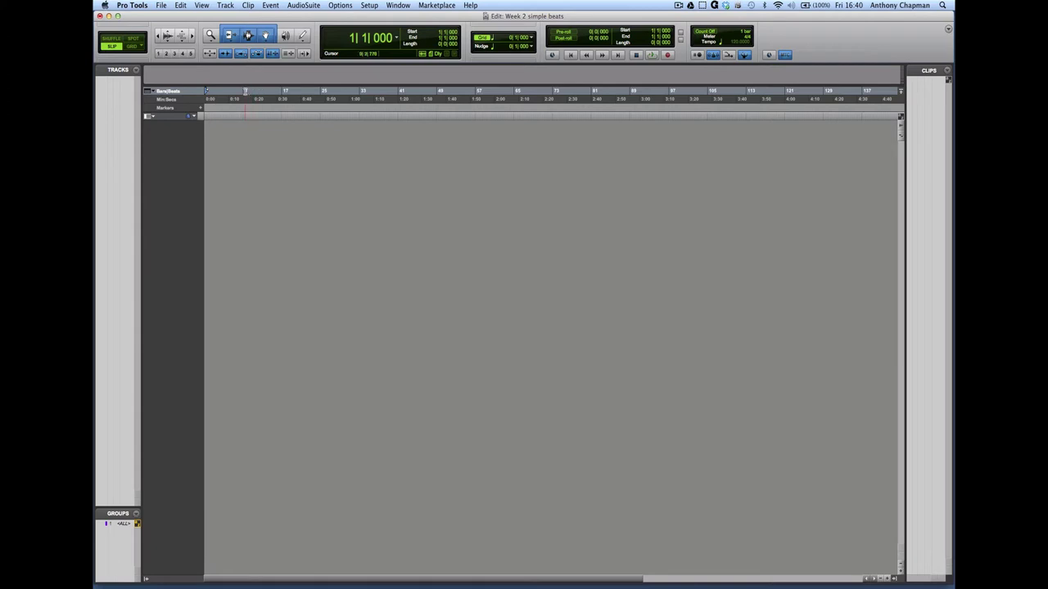
# Select 17|4|949 to 26|1|654 on the timeline and turn off Link Timeline and Edit Selection.
pyautogui.moveTo(244, 91); pyautogui.dragTo(304, 94)
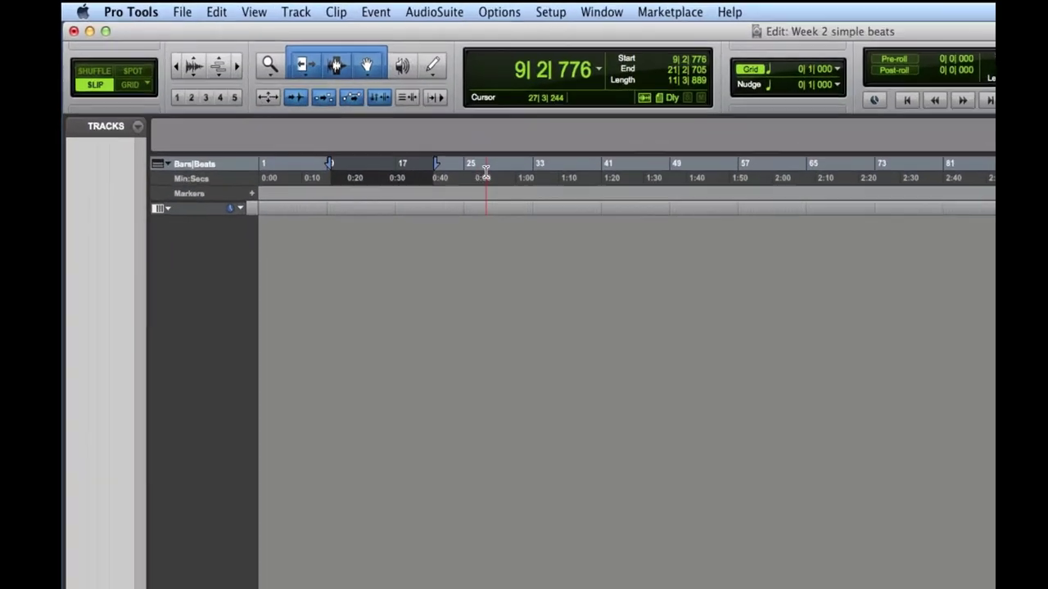
pyautogui.click(328, 92)
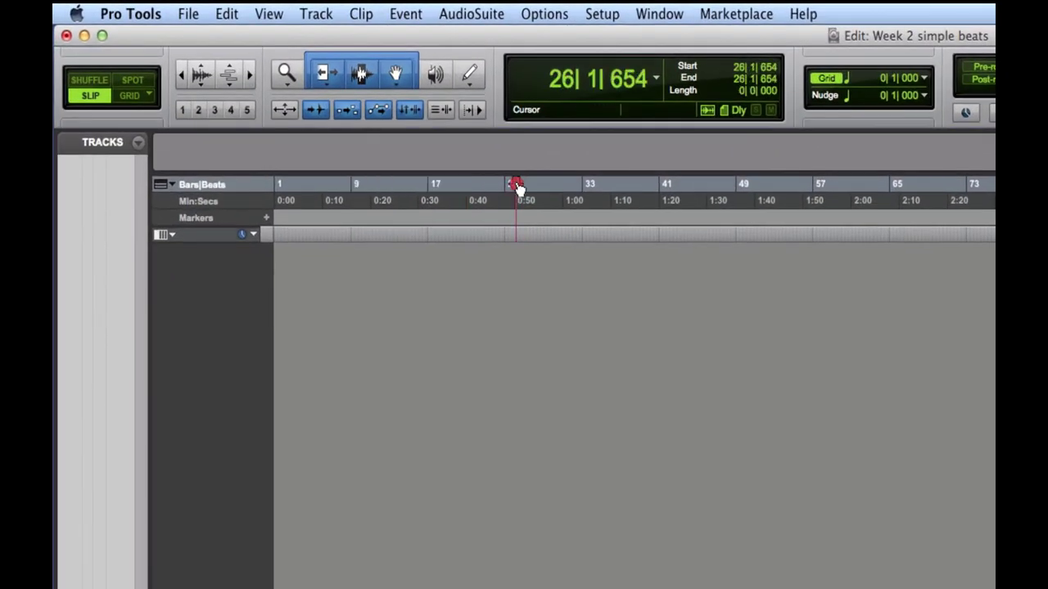
pyautogui.moveTo(518, 187)
pyautogui.mouseDown()
pyautogui.moveTo(616, 186)
pyautogui.moveTo(619, 257)
pyautogui.moveTo(617, 215)
pyautogui.moveTo(434, 184)
pyautogui.mouseUp()
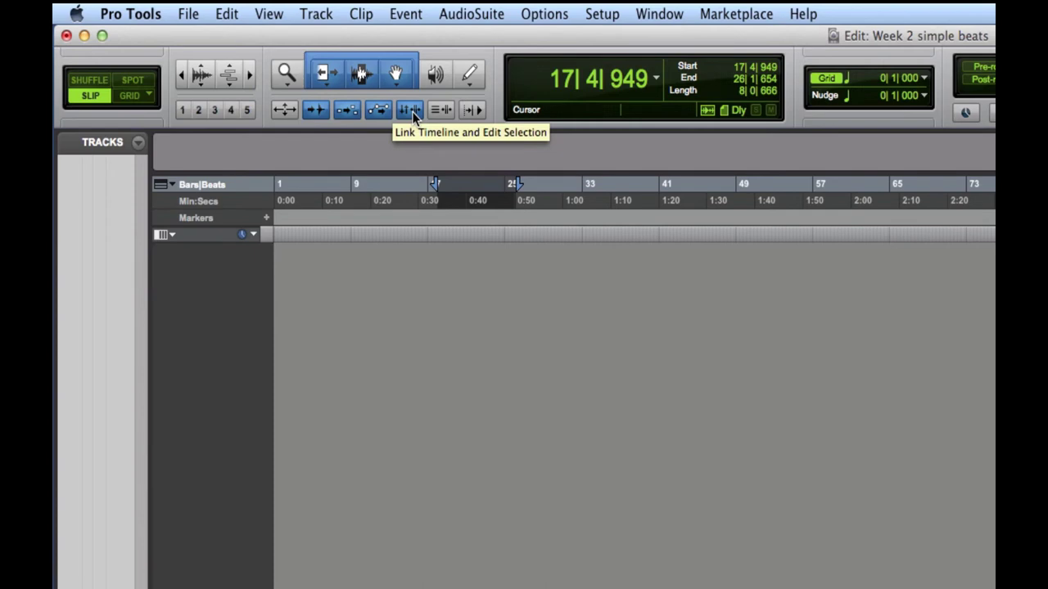
pyautogui.click(410, 110)
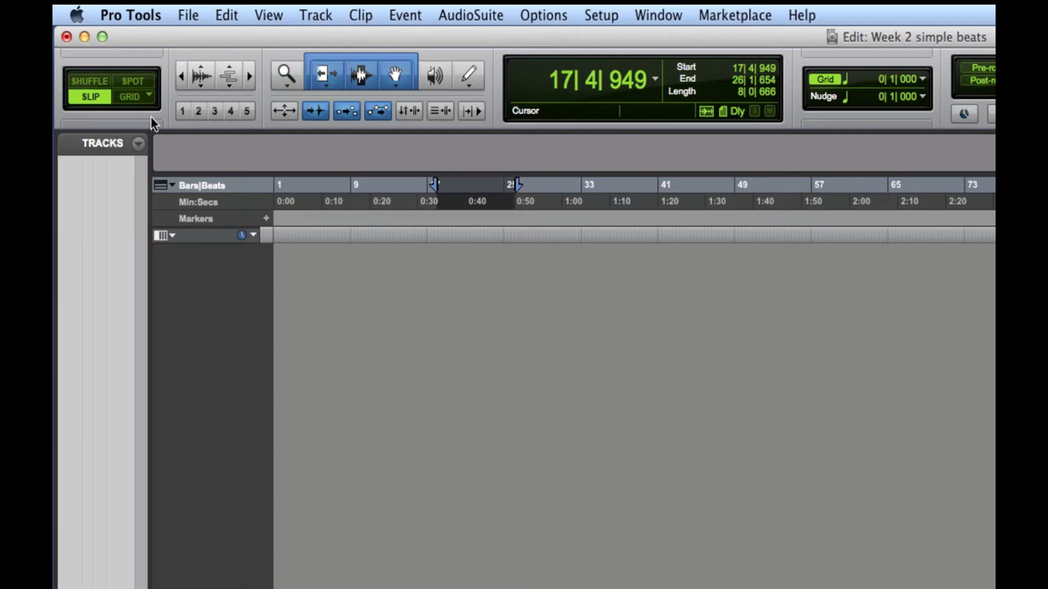
# Switch to Grid edit mode with the grid resolution at 1/16 note (0|0|240).
pyautogui.click(129, 98)
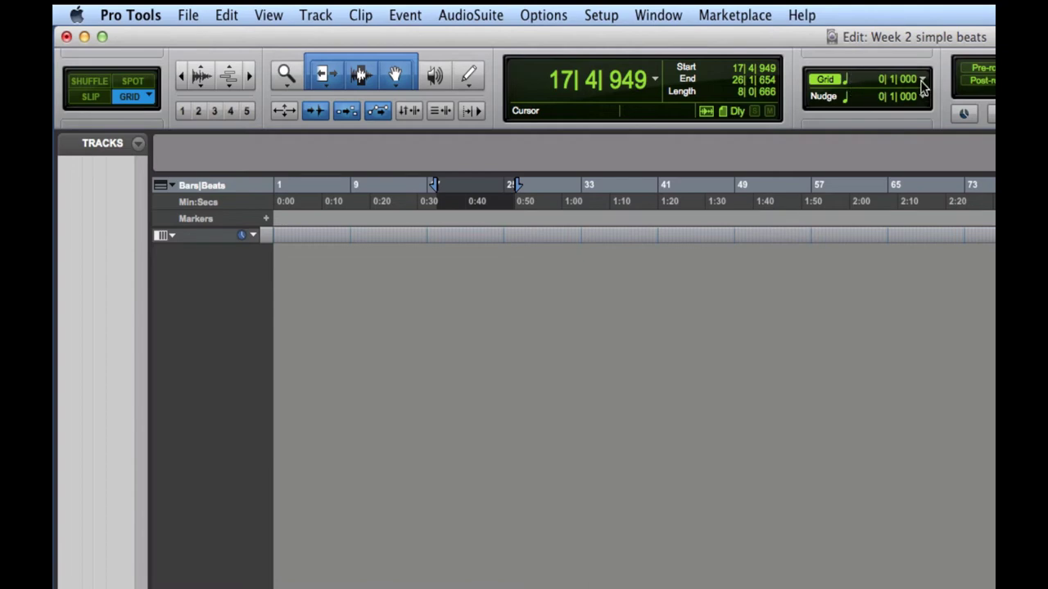
pyautogui.click(826, 80)
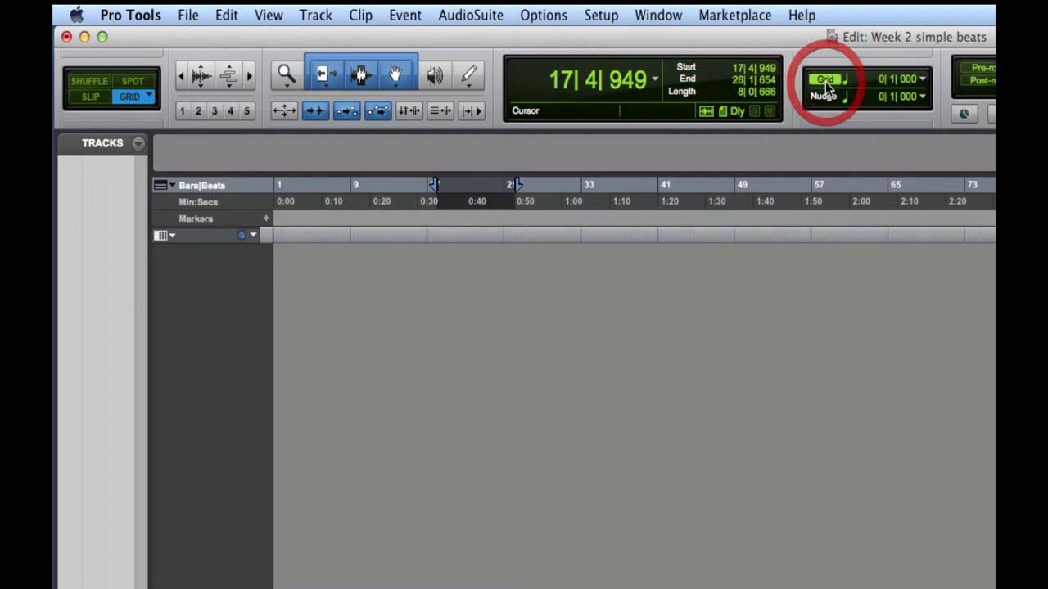
pyautogui.click(825, 80)
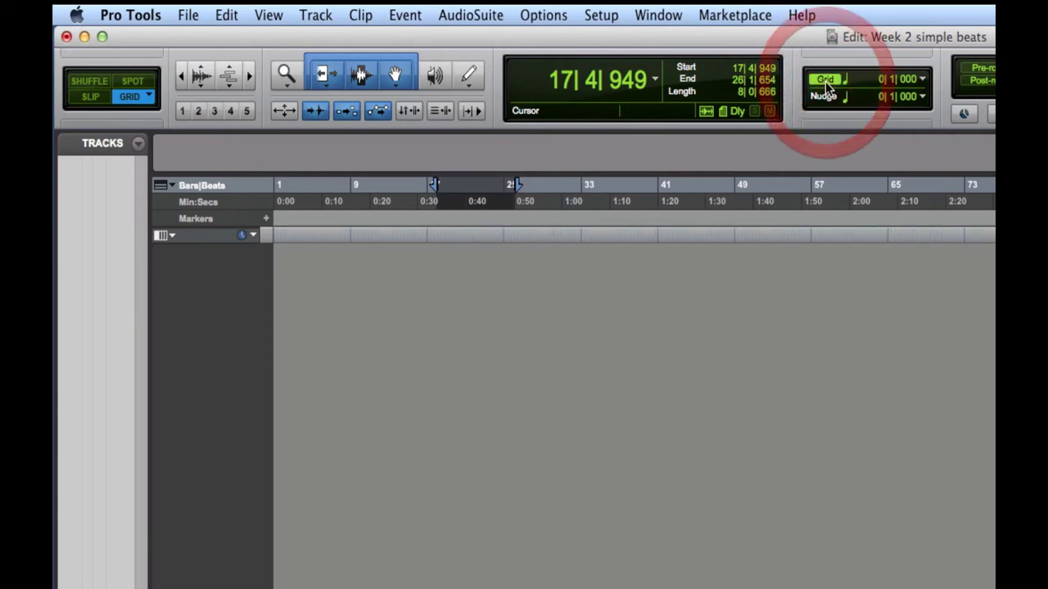
pyautogui.click(922, 82)
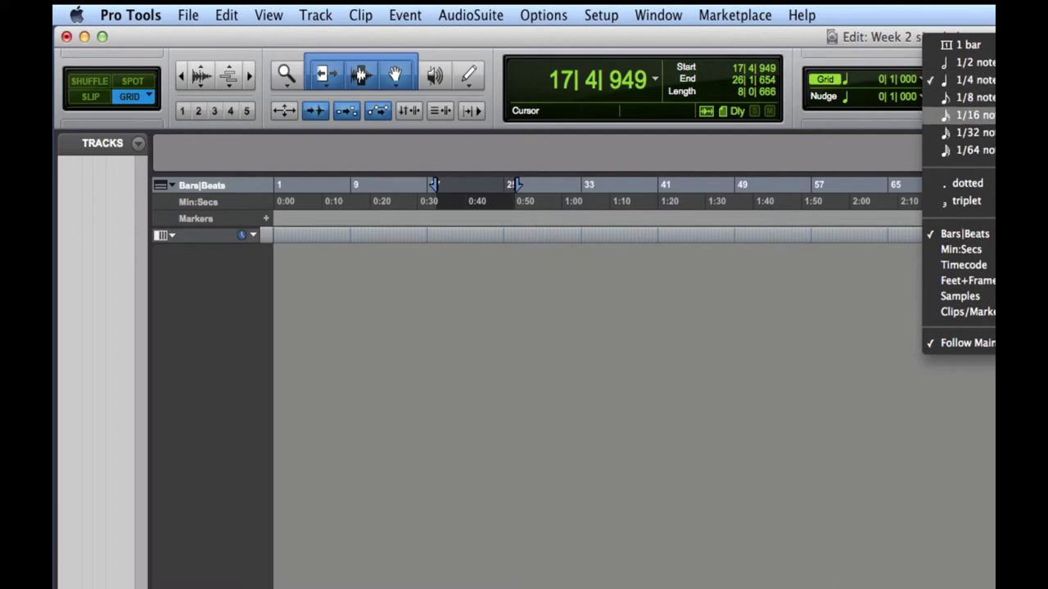
pyautogui.click(970, 114)
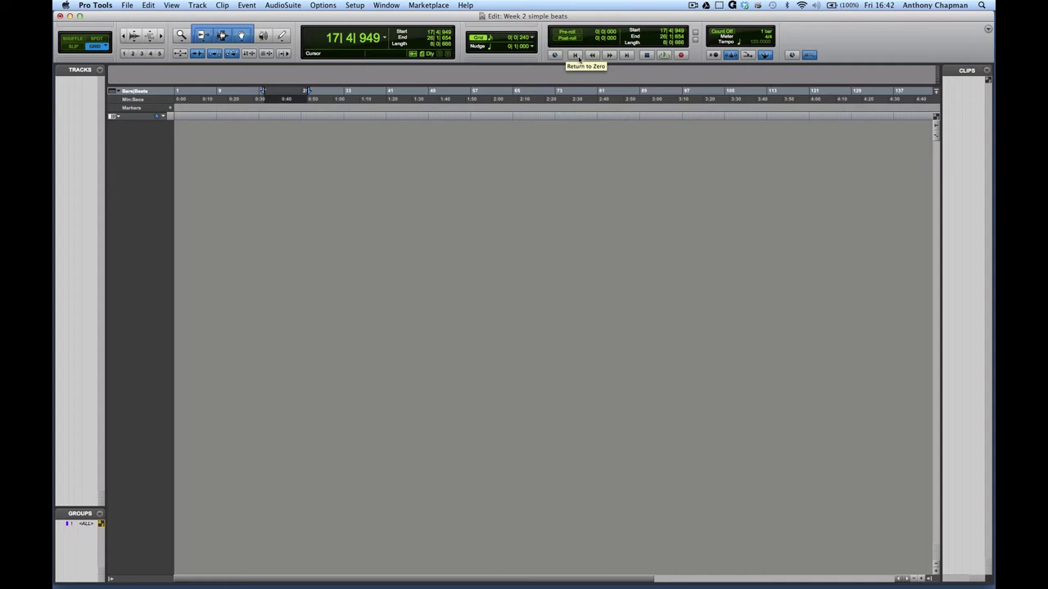
# Add a stereo Instrument Track with a Ticks timebase, Inst 1, via Track > New.
pyautogui.click(197, 6)
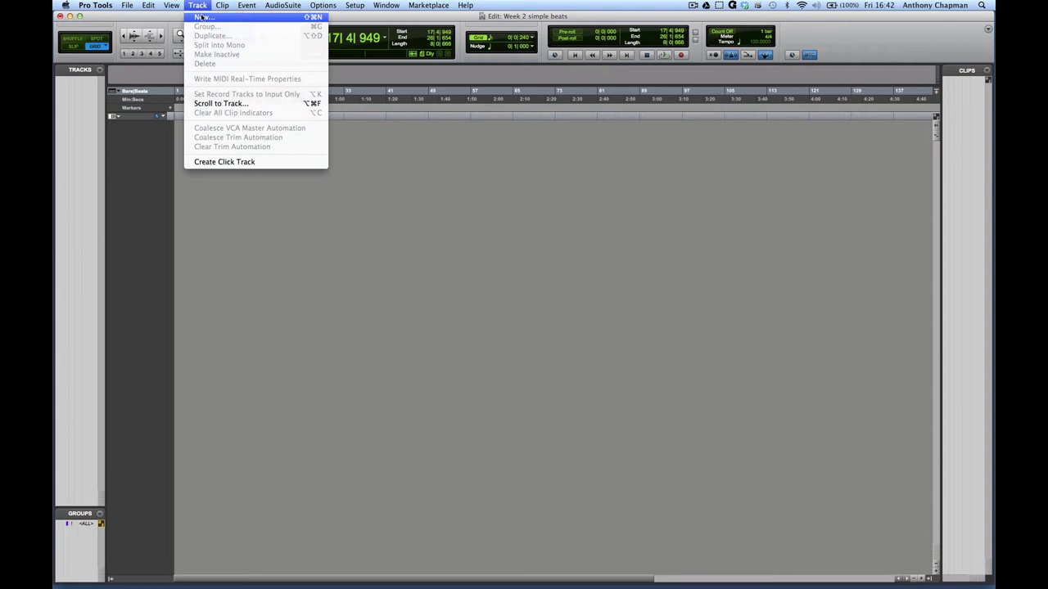
pyautogui.click(202, 17)
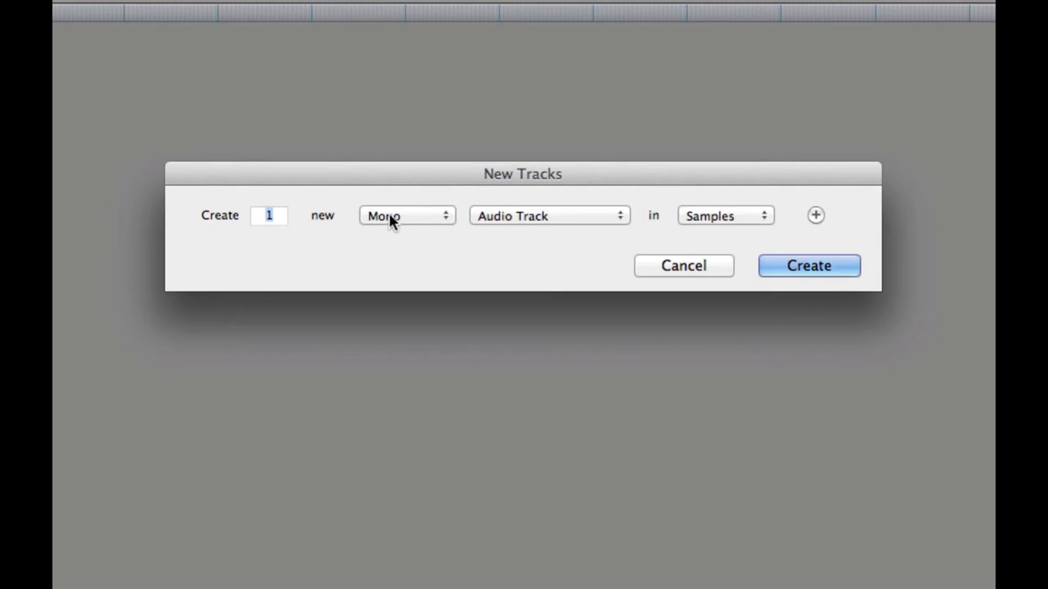
pyautogui.click(411, 220)
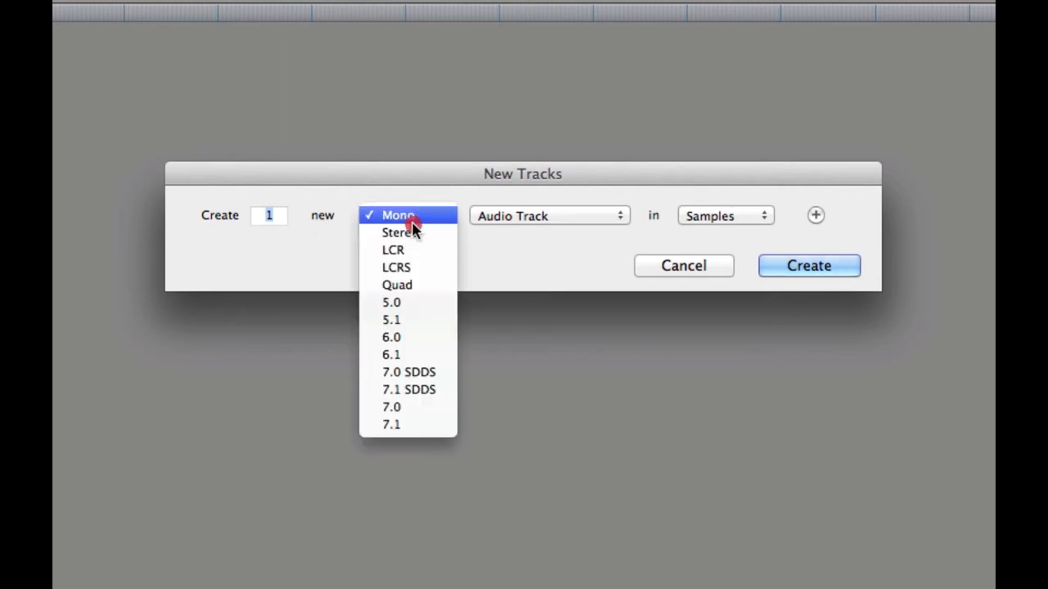
pyautogui.click(414, 233)
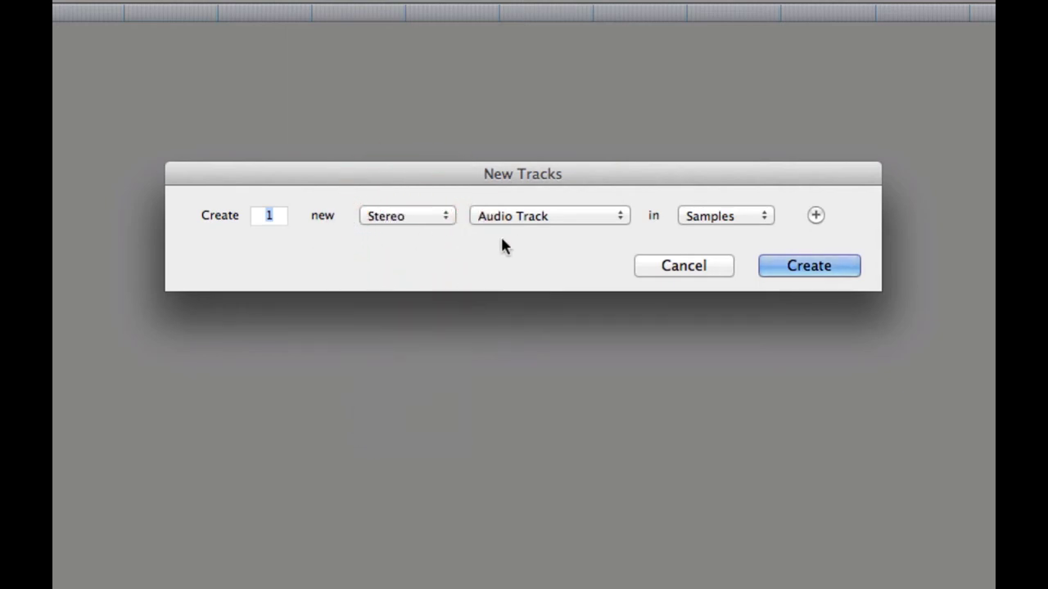
pyautogui.click(555, 220)
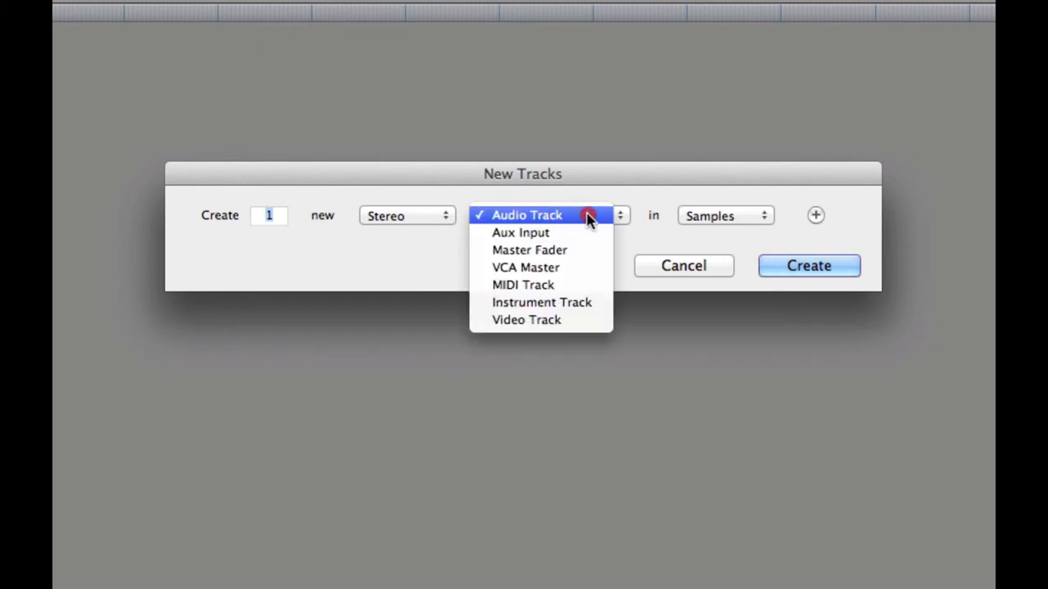
pyautogui.click(584, 303)
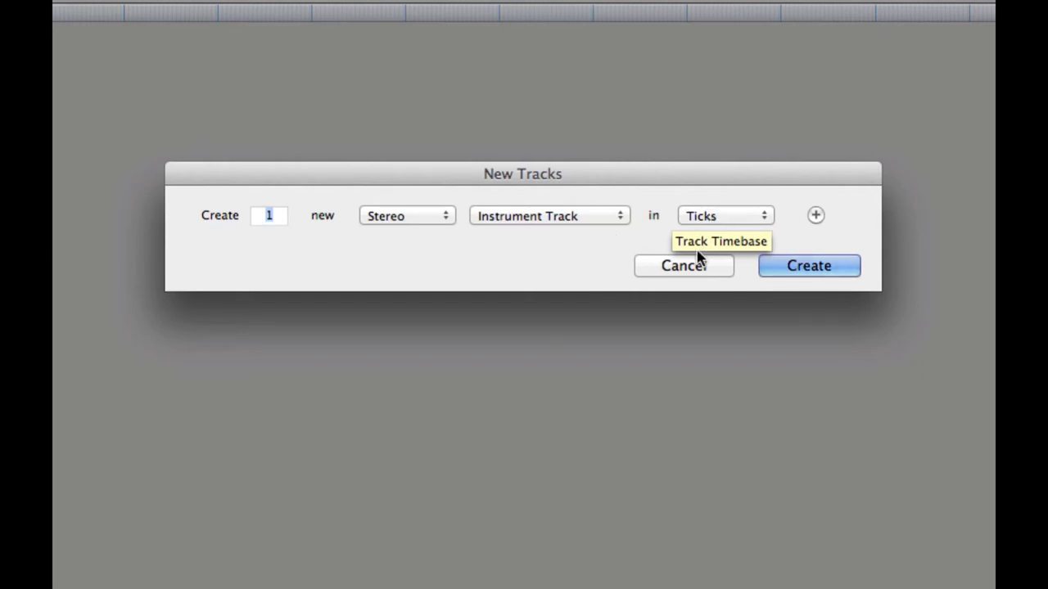
pyautogui.click(809, 267)
pyautogui.click(808, 163)
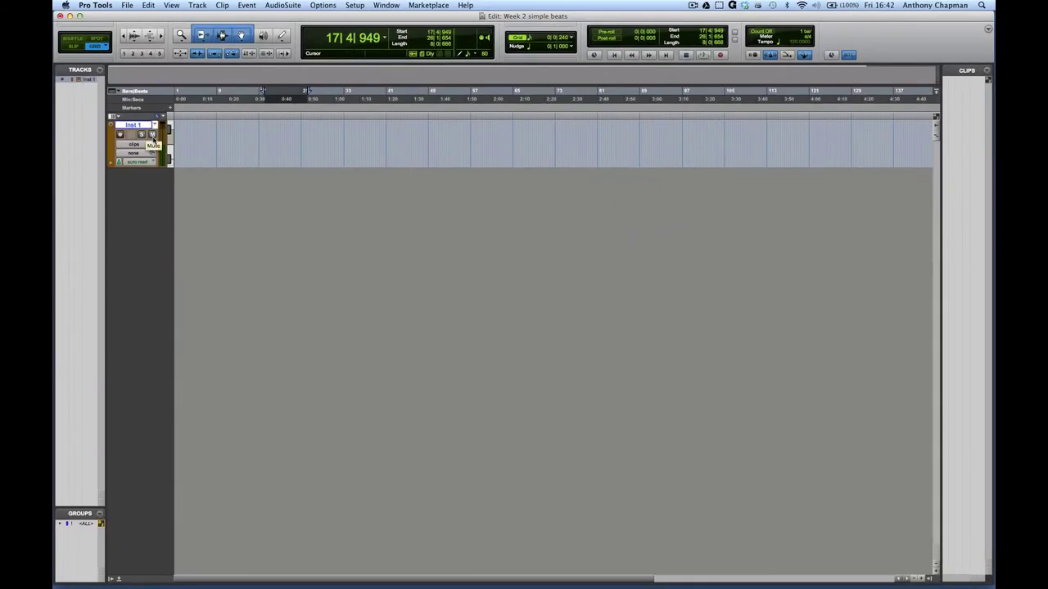
# Make the Inst 1 track taller and adjust the horizontal zoom with the zoom buttons.
pyautogui.moveTo(137, 167); pyautogui.dragTo(128, 227)
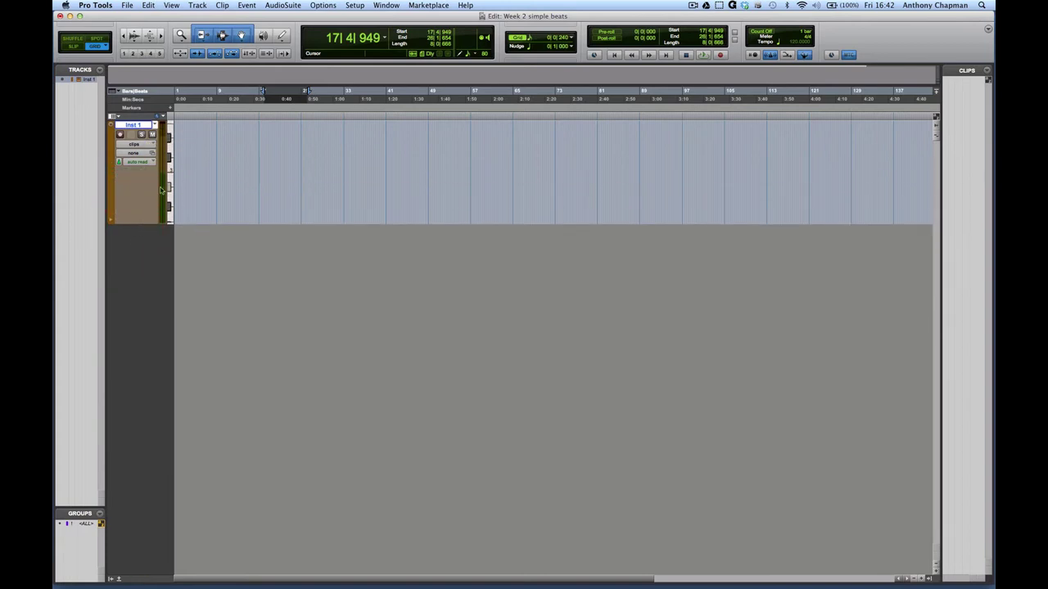
pyautogui.click(236, 127)
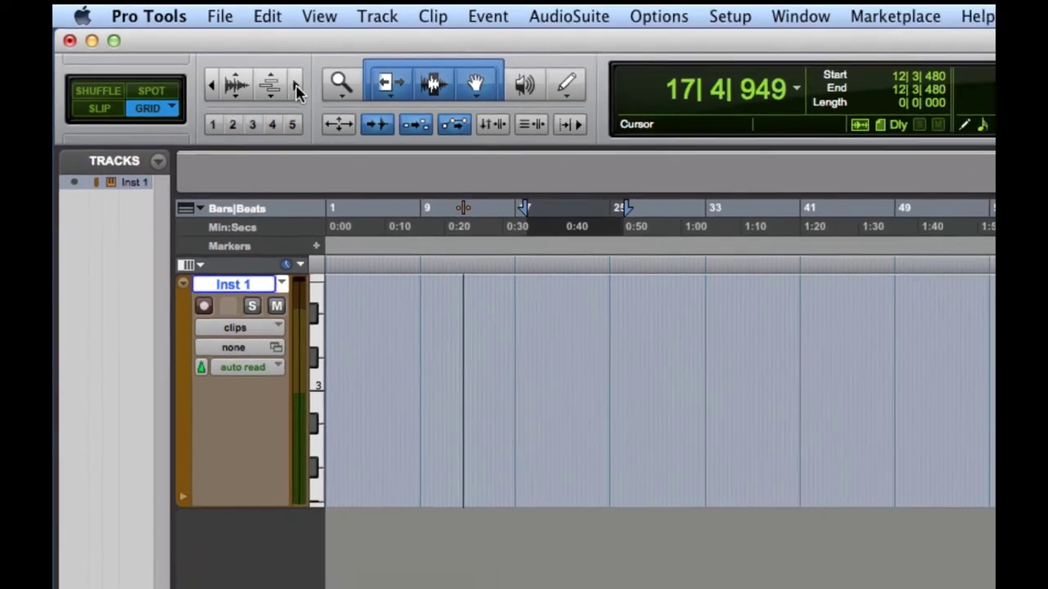
pyautogui.click(328, 102)
pyautogui.click(268, 72)
pyautogui.click(268, 73)
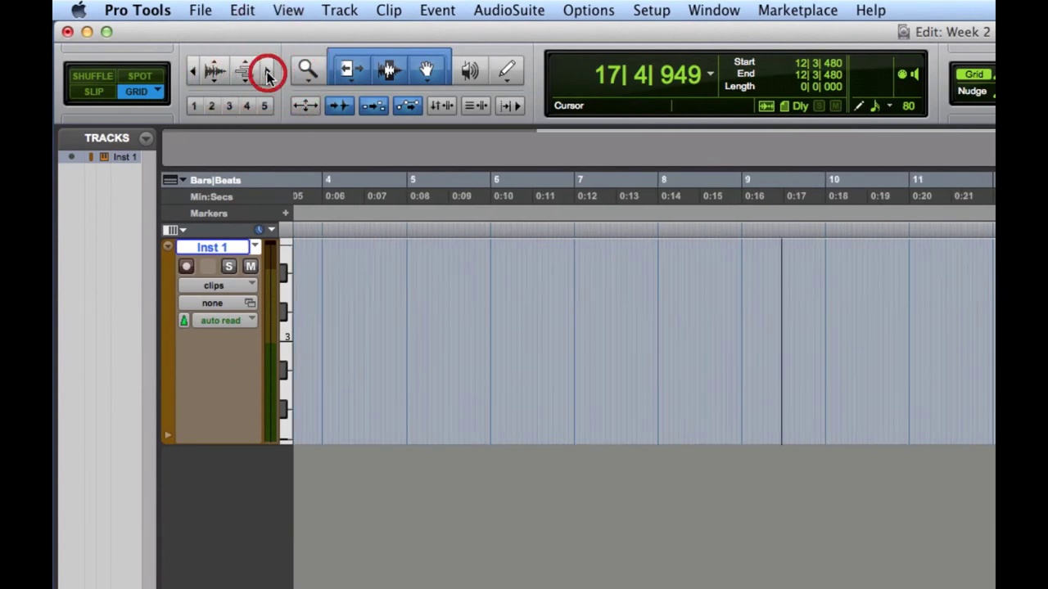
pyautogui.click(269, 72)
pyautogui.click(269, 72)
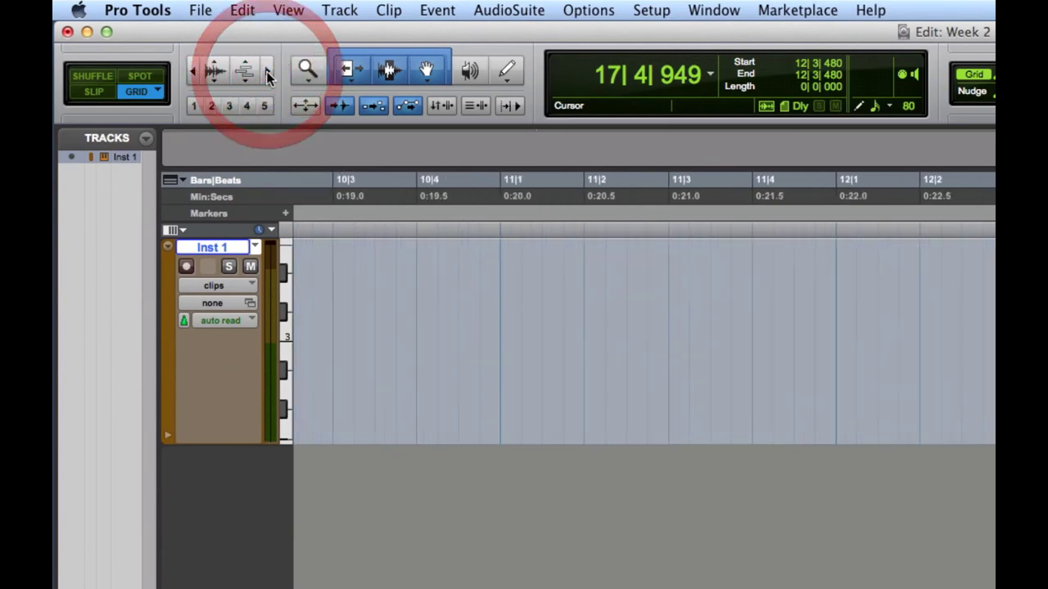
pyautogui.click(268, 72)
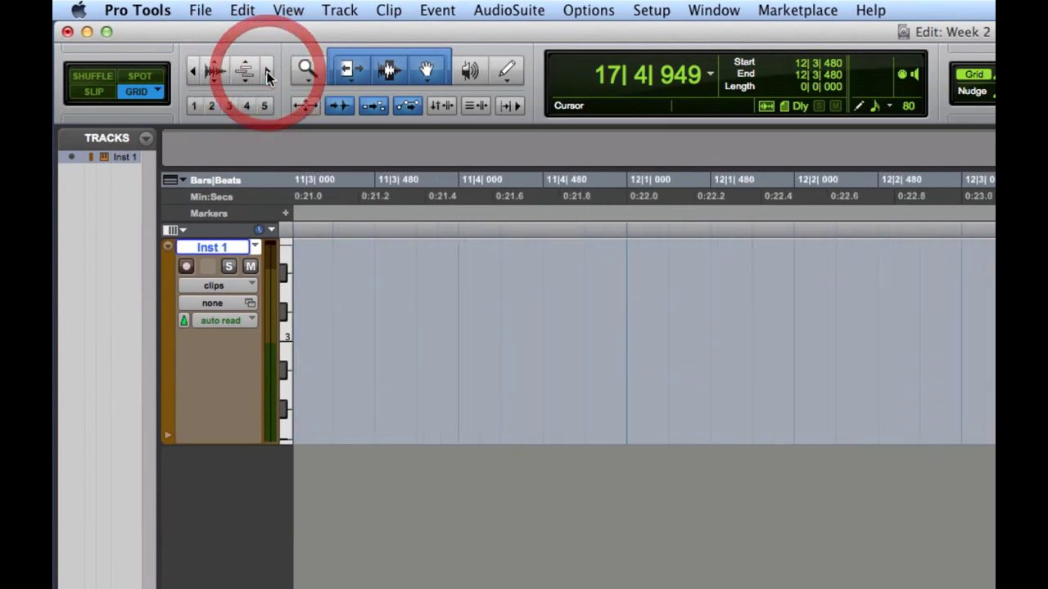
pyautogui.click(198, 72)
pyautogui.click(198, 72)
pyautogui.click(198, 72)
pyautogui.click(198, 72)
pyautogui.click(198, 72)
pyautogui.click(198, 72)
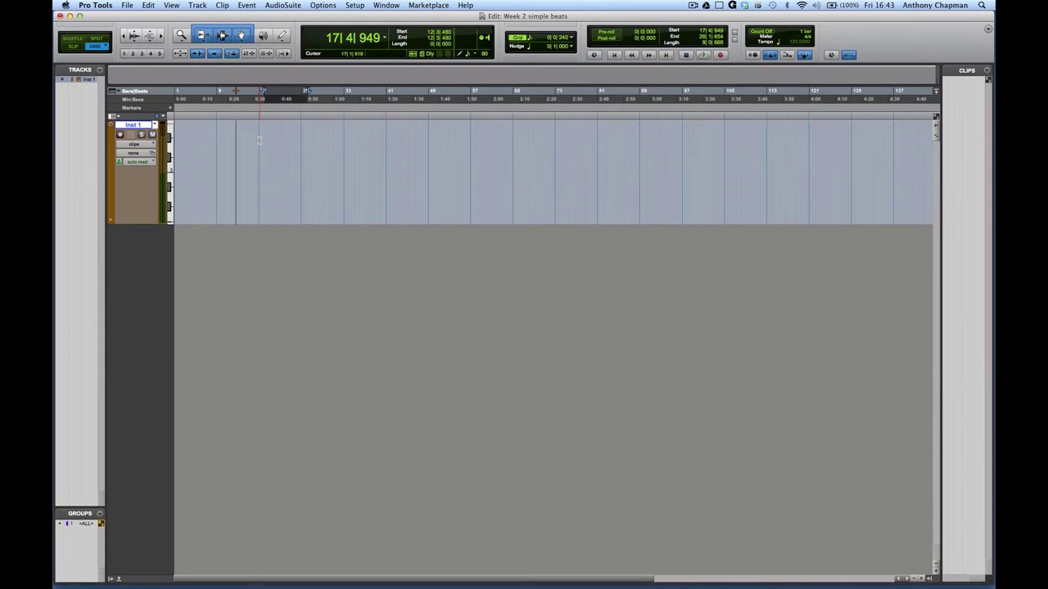
# Zoom in on the opening bars with Cmd+] and return to the session start.
pyautogui.press('Return')
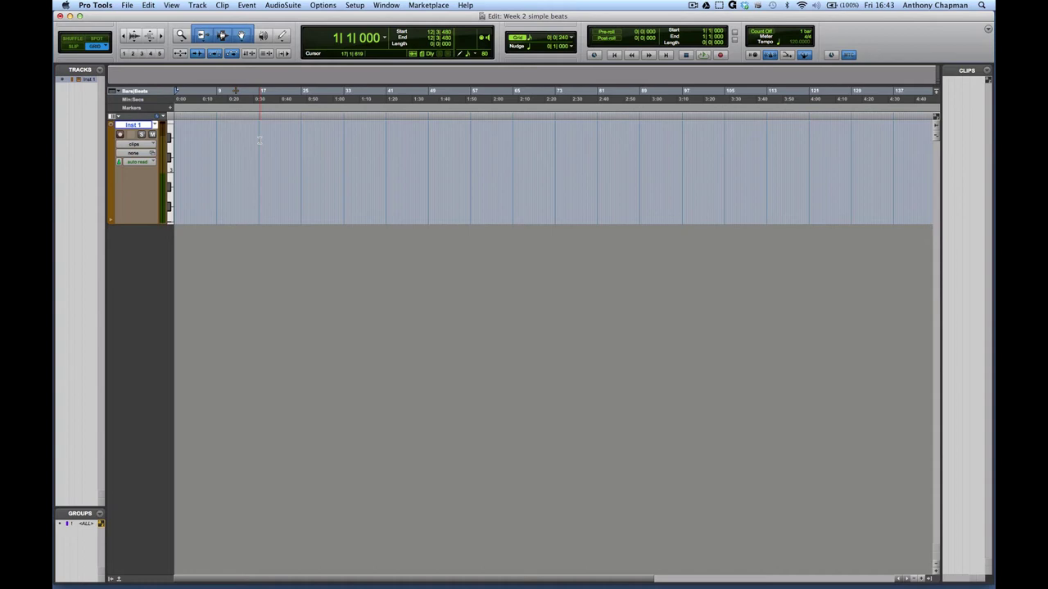
pyautogui.press('super')
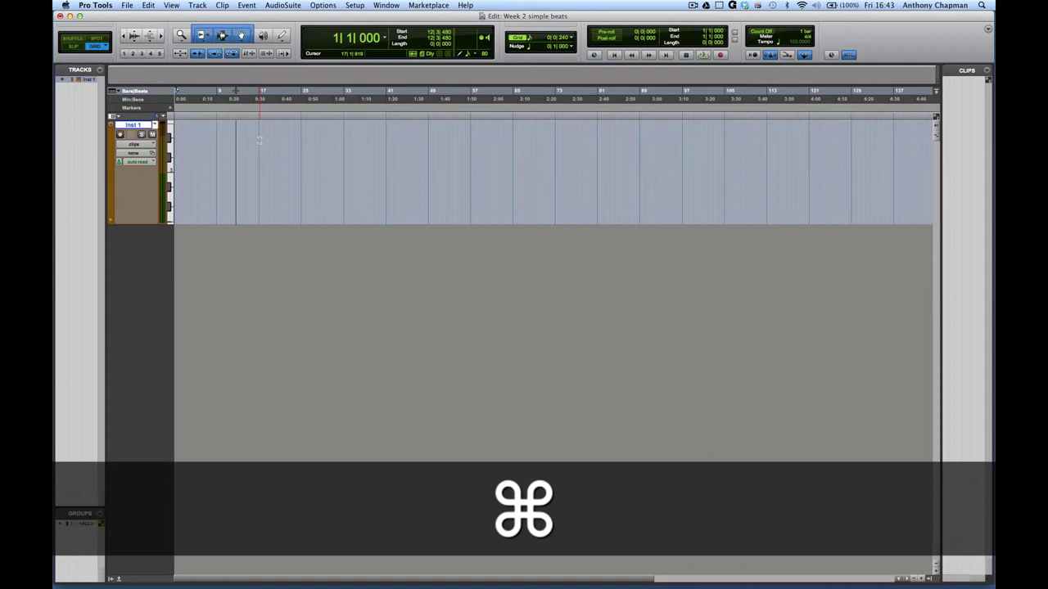
pyautogui.press('super+bracketright')
pyautogui.press('super+bracketright')
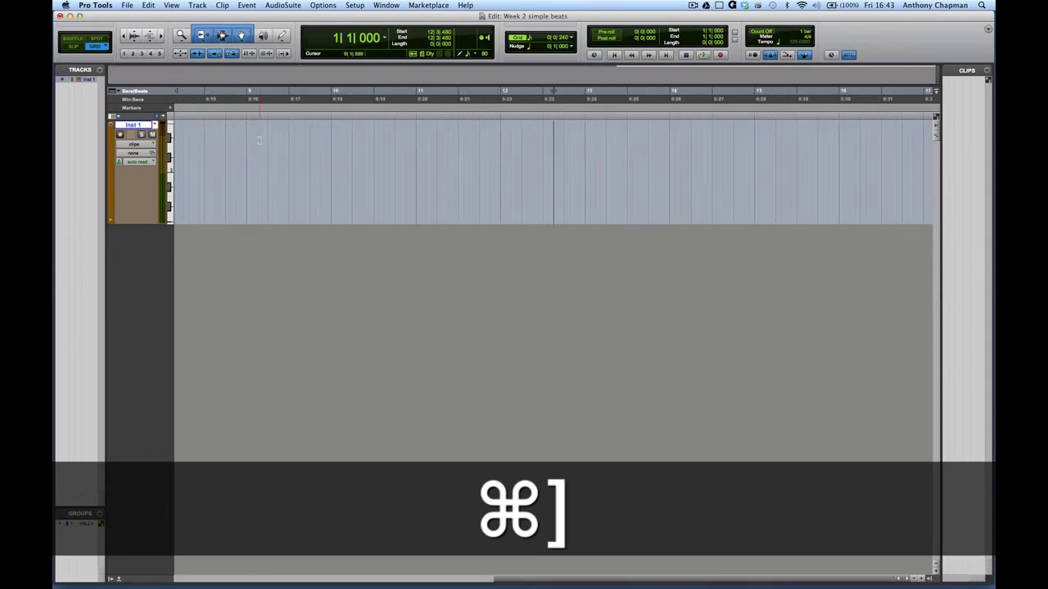
pyautogui.press('super+bracketright')
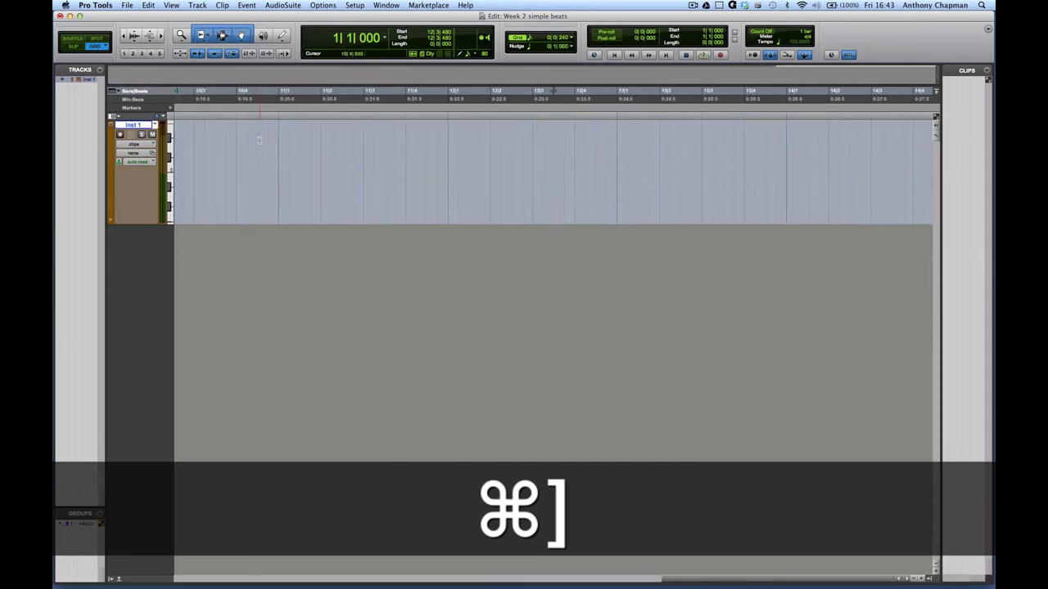
pyautogui.press('super+bracketleft')
pyautogui.press('Return')
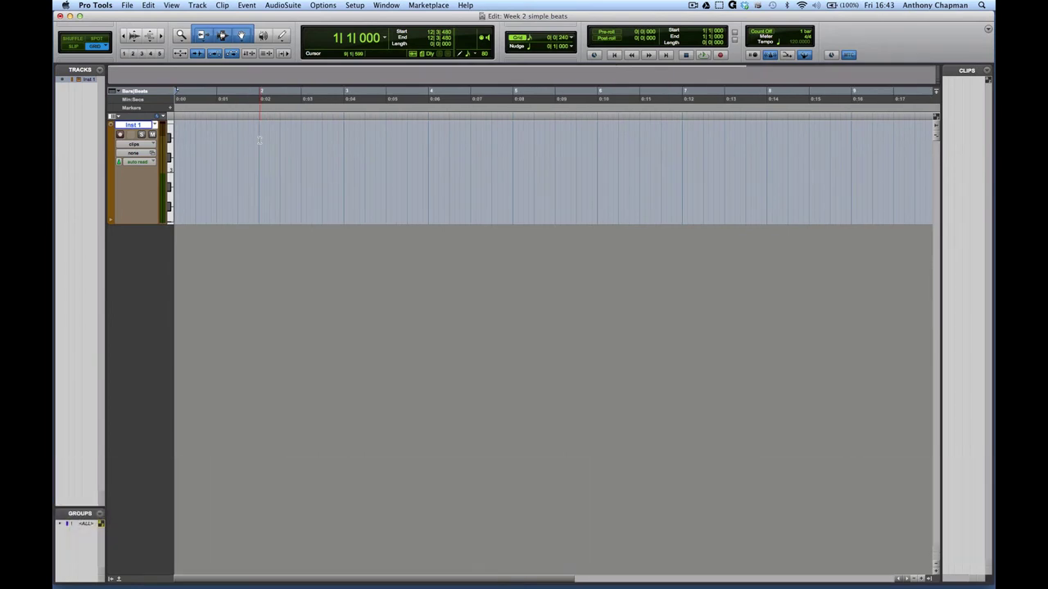
pyautogui.press('super+bracketright')
pyautogui.press('super+bracketright')
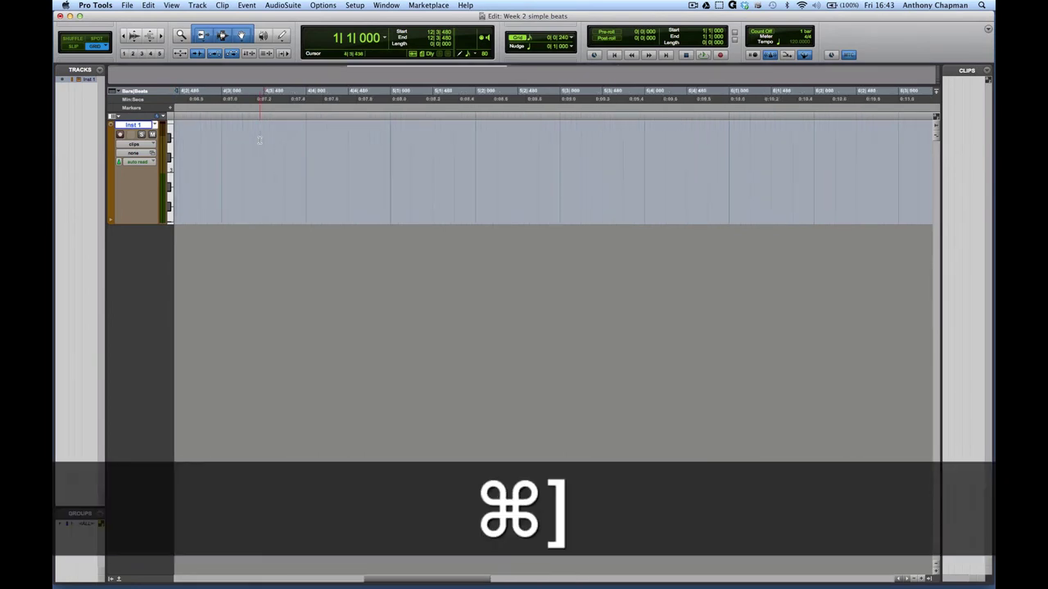
pyautogui.press('Return')
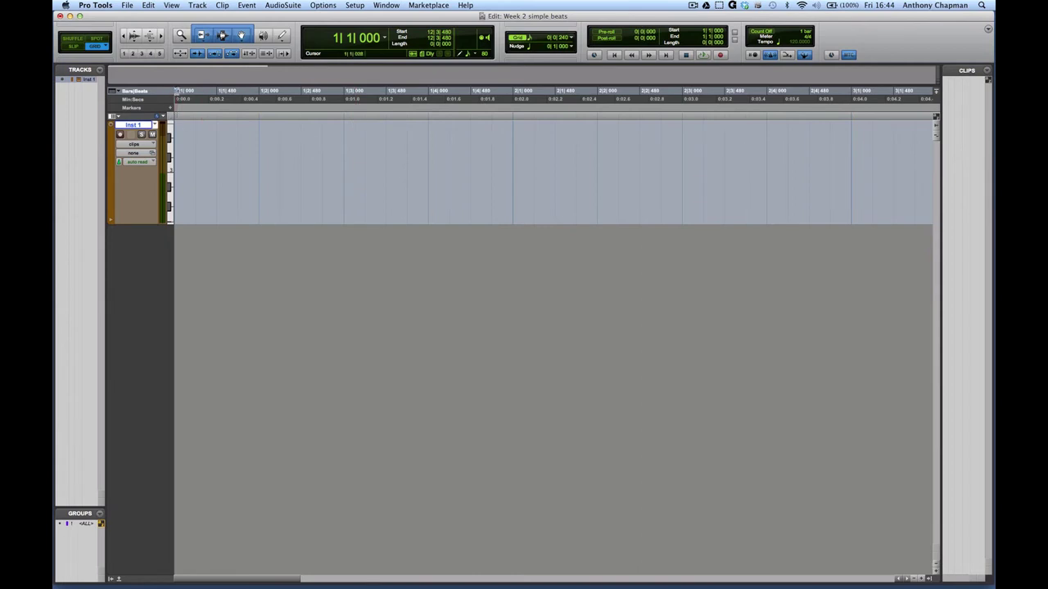
# Drag-select from the session start to bar 3 (1|1|000 to 3|1|000).
pyautogui.moveTo(175, 92); pyautogui.dragTo(835, 97)
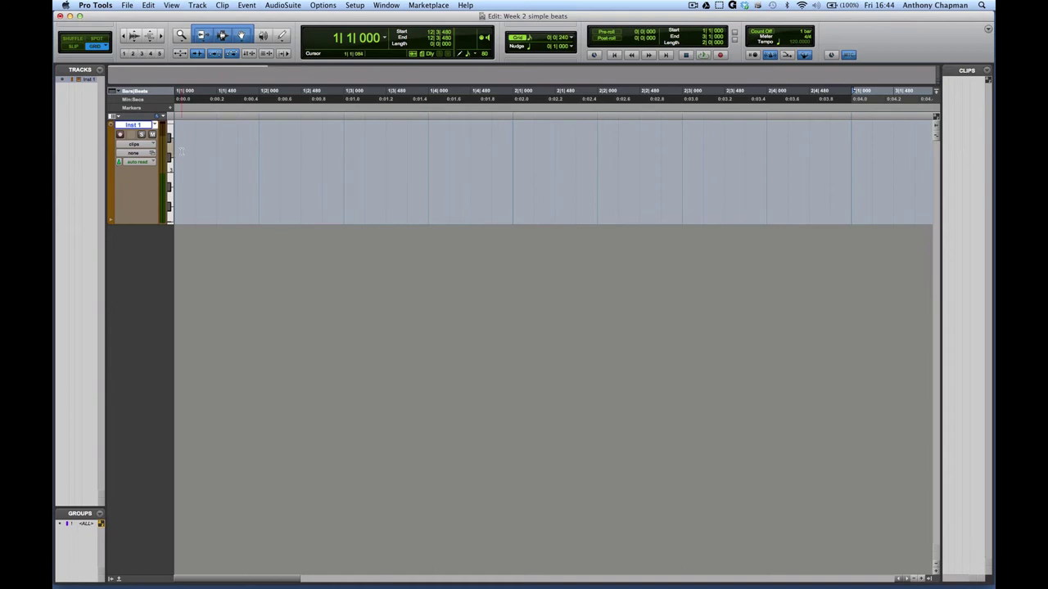
# Record-arm Inst 1, record two empty bars as clip Inst 1-01, and select it.
pyautogui.click(121, 134)
pyautogui.click(720, 55)
pyautogui.click(703, 56)
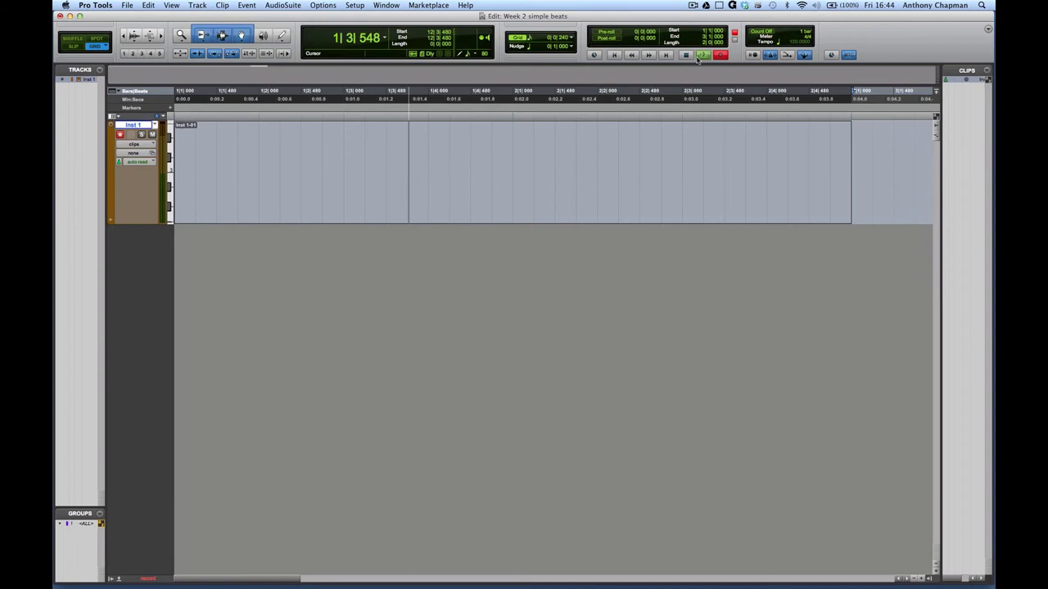
pyautogui.click(685, 56)
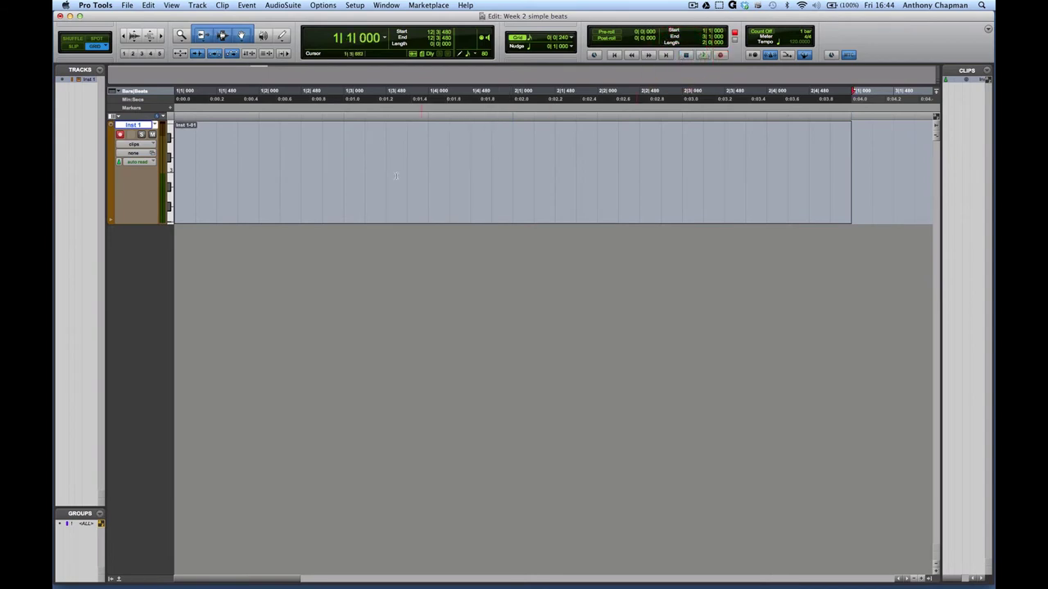
pyautogui.click(402, 208)
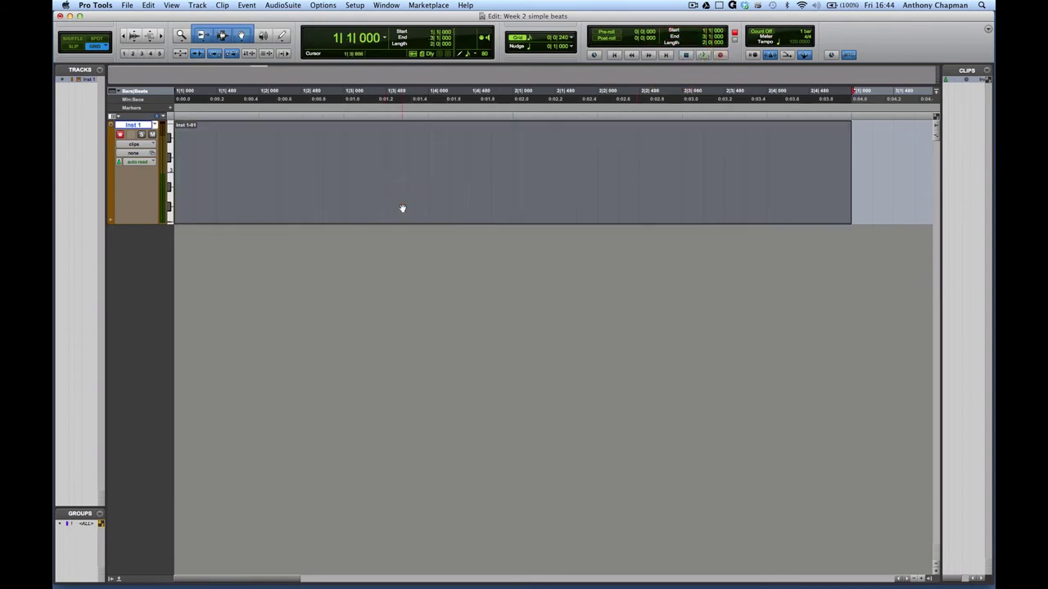
pyautogui.click(861, 152)
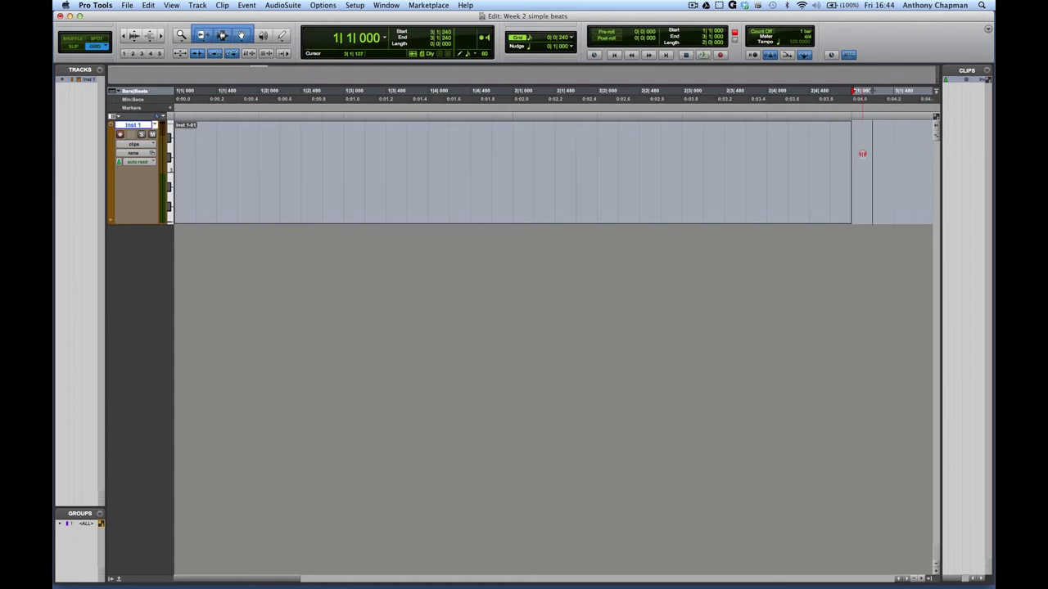
pyautogui.click(634, 181)
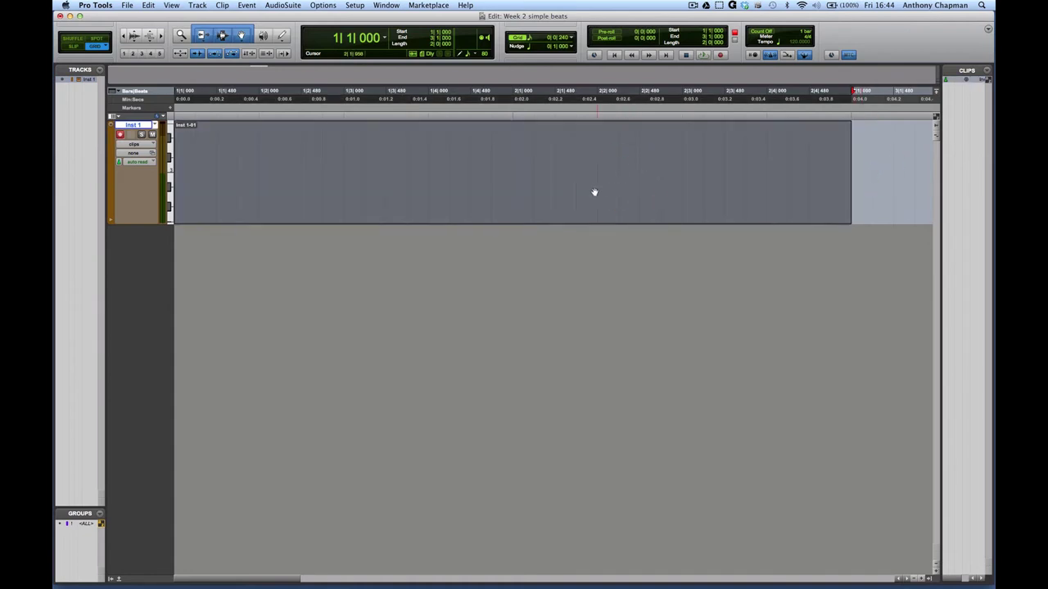
# Open clip Inst 1-01 in the MIDI editor docked in the Edit window and enlarge the pane.
pyautogui.doubleClick(533, 194)
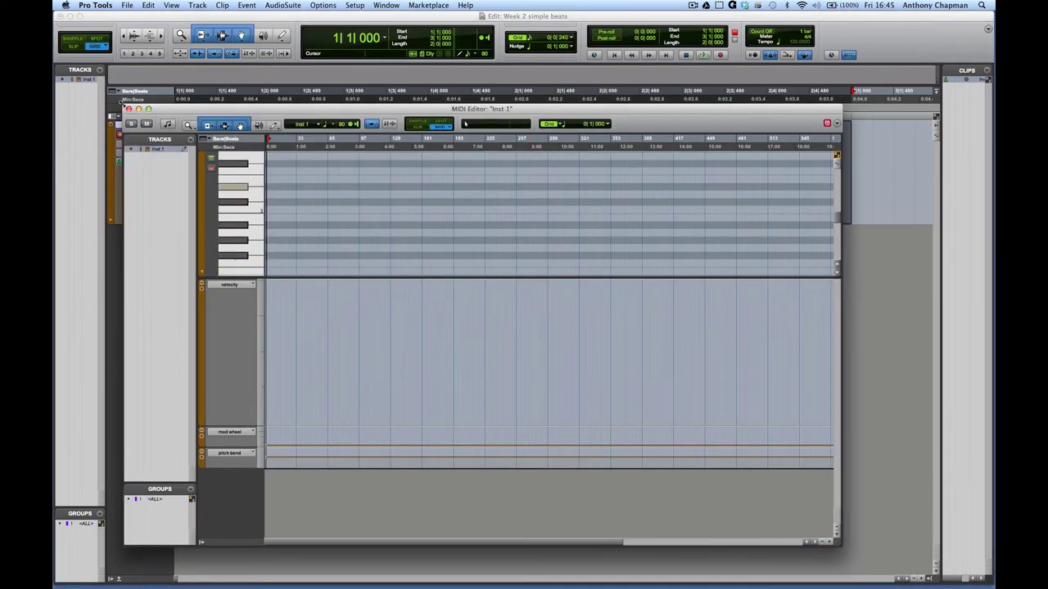
pyautogui.moveTo(172, 109); pyautogui.dragTo(242, 109)
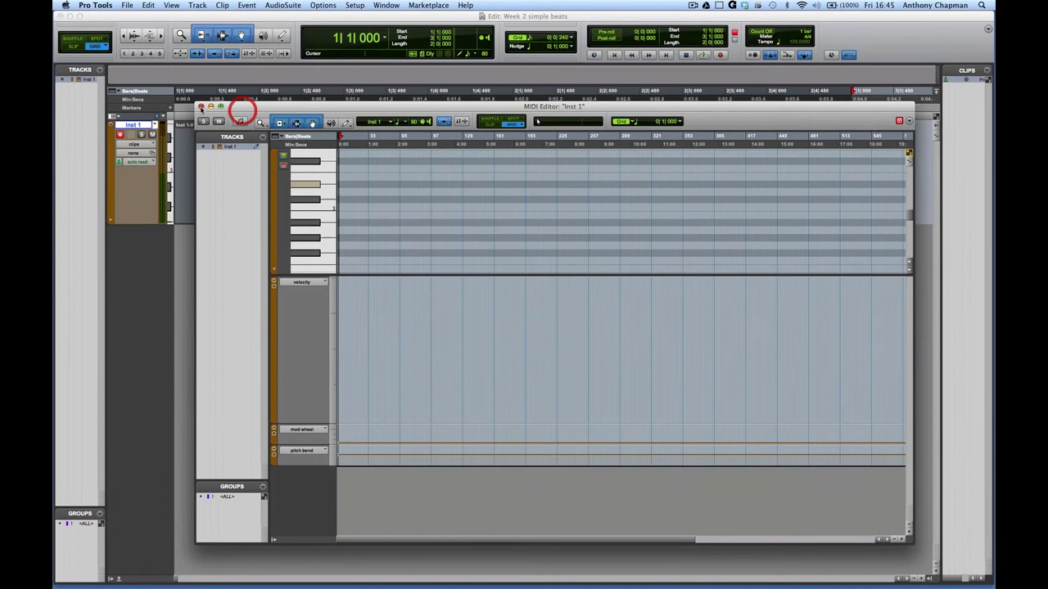
pyautogui.click(200, 107)
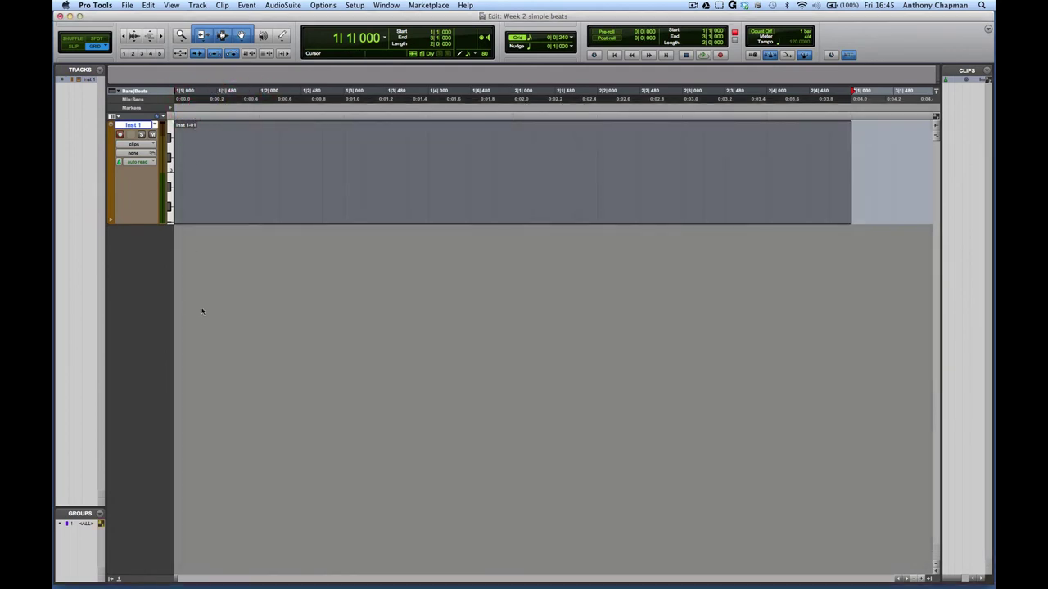
pyautogui.click(118, 581)
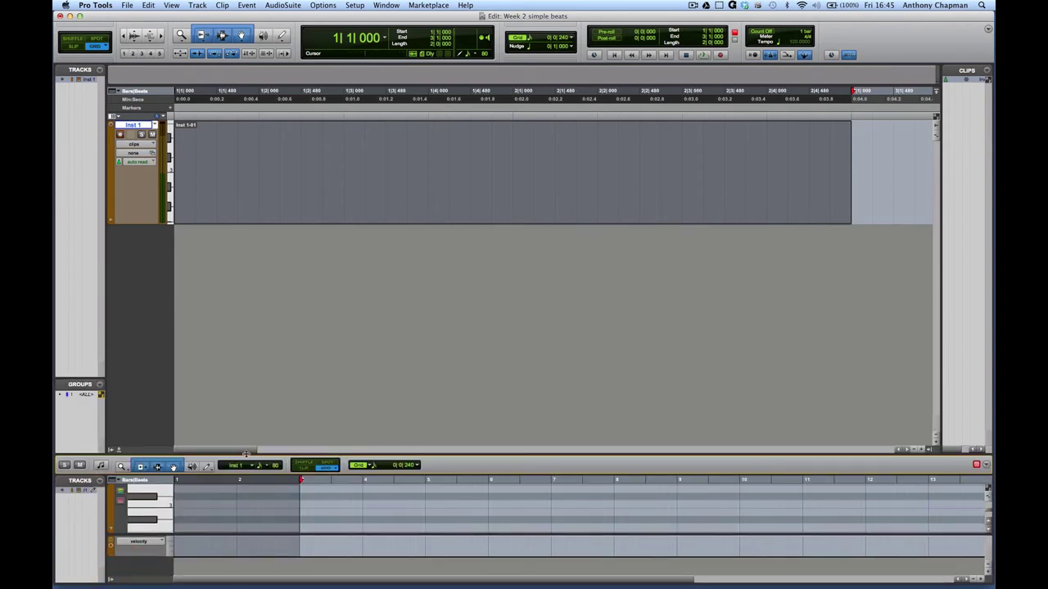
pyautogui.moveTo(246, 453); pyautogui.dragTo(243, 319)
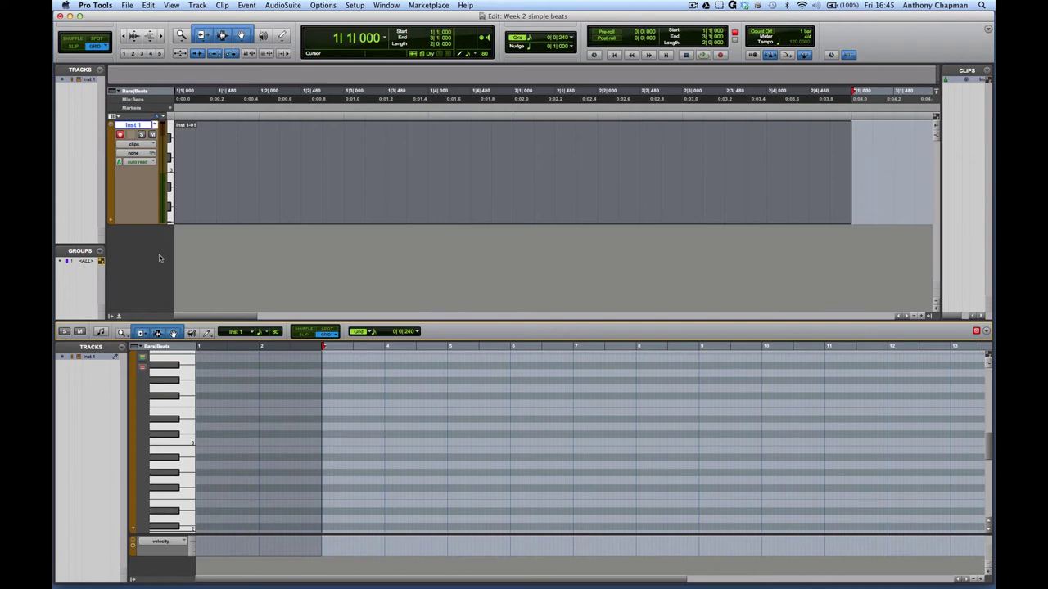
# Zoom the MIDI editor in twice from 1|4|000 so bars 1–2 fill the view.
pyautogui.click(243, 384)
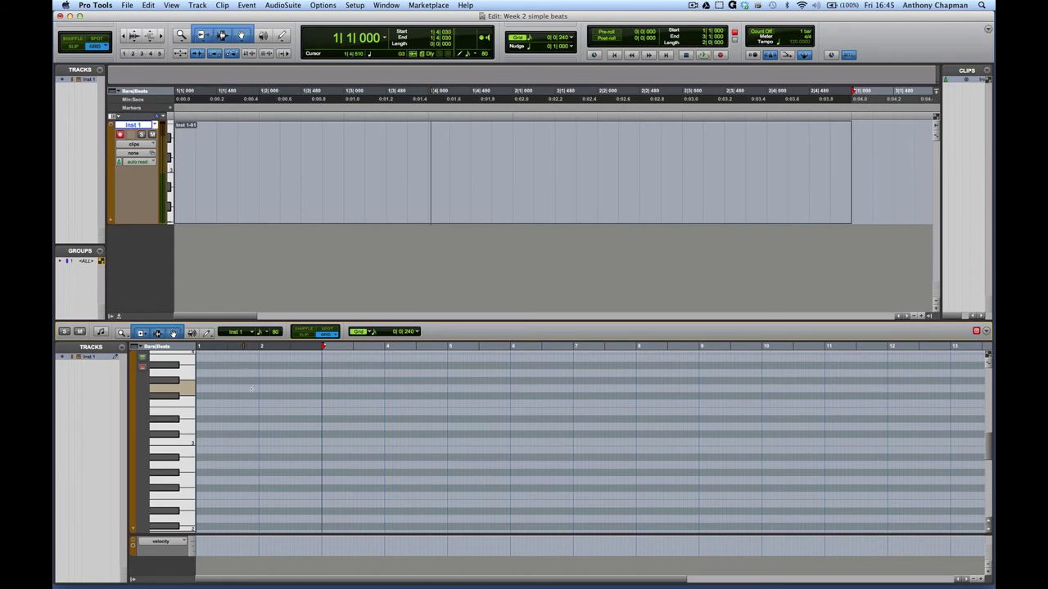
pyautogui.press('super+bracketright')
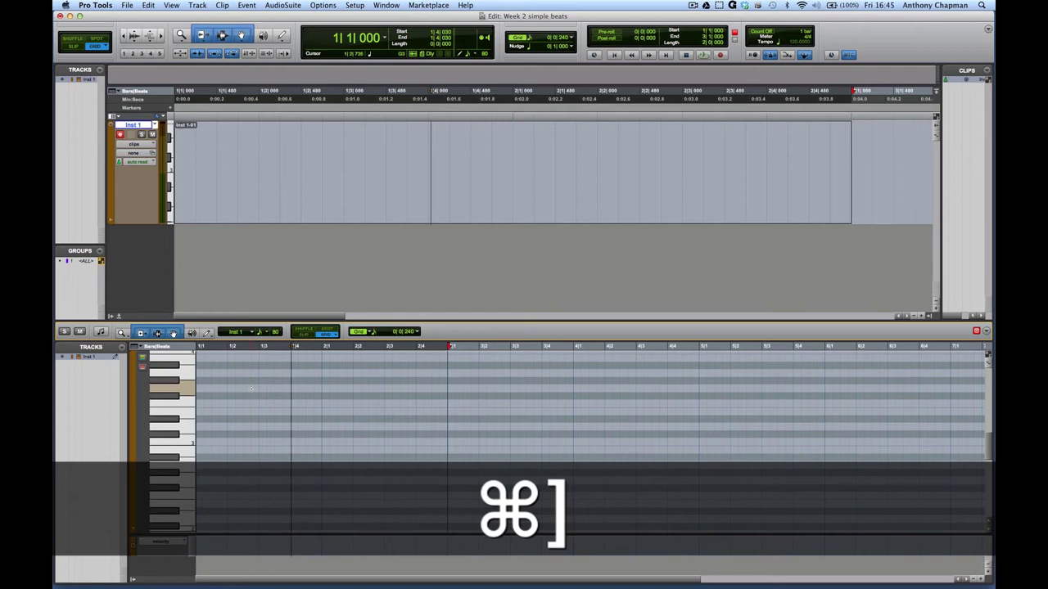
pyautogui.press('super+bracketright')
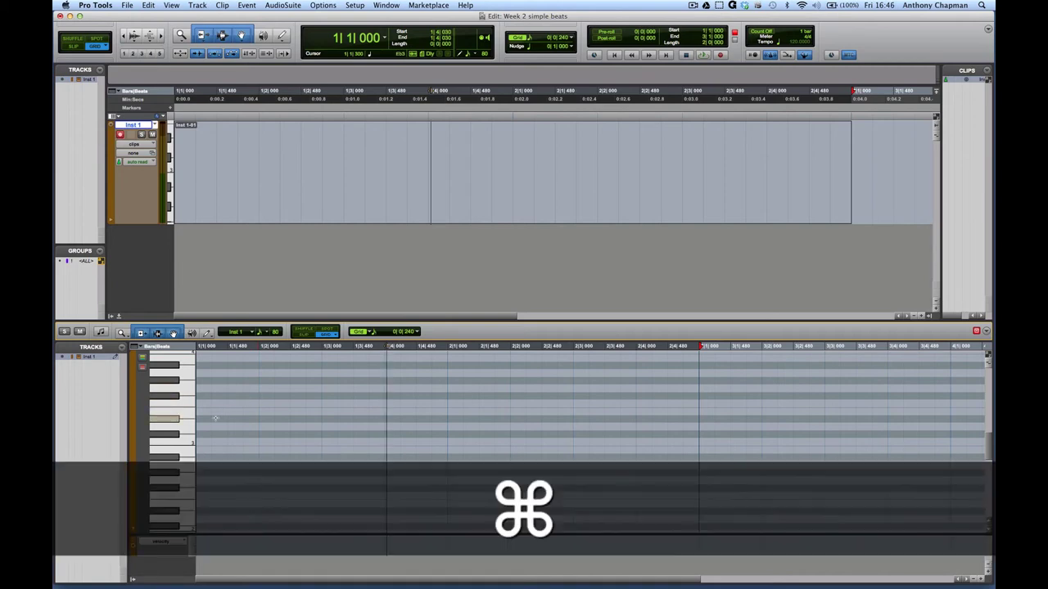
# In the Mix window, insert the Boom (stereo) instrument on insert slot A of Inst 1.
pyautogui.press('super+equal')
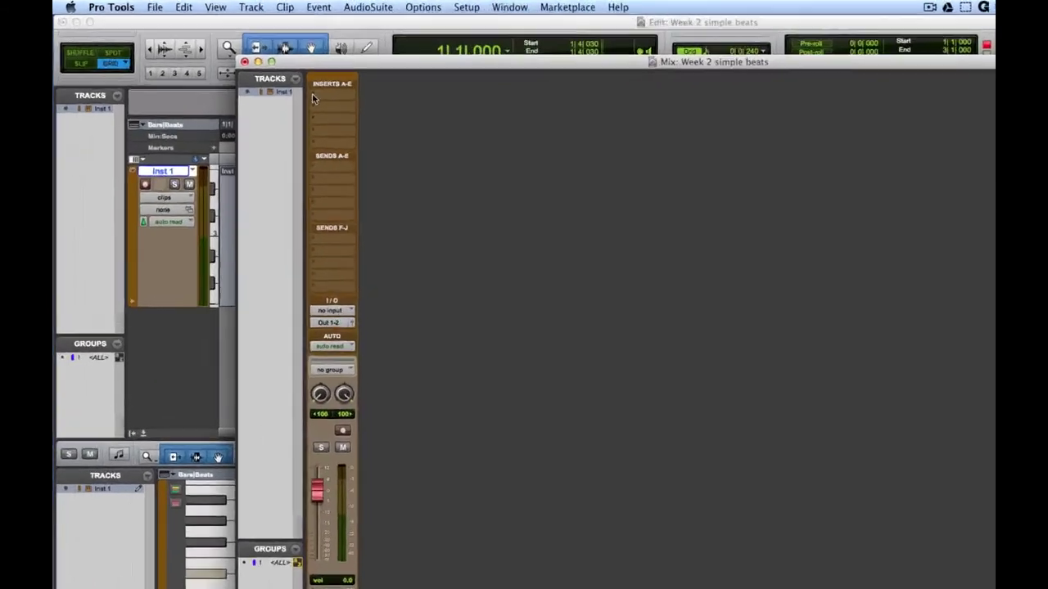
pyautogui.click(248, 70)
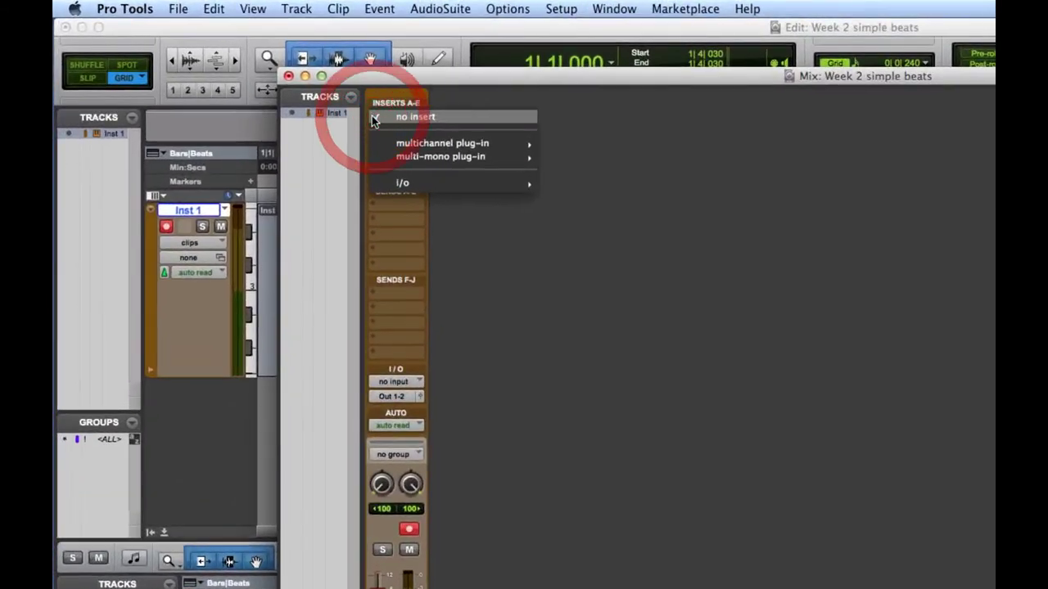
pyautogui.moveTo(402, 145)
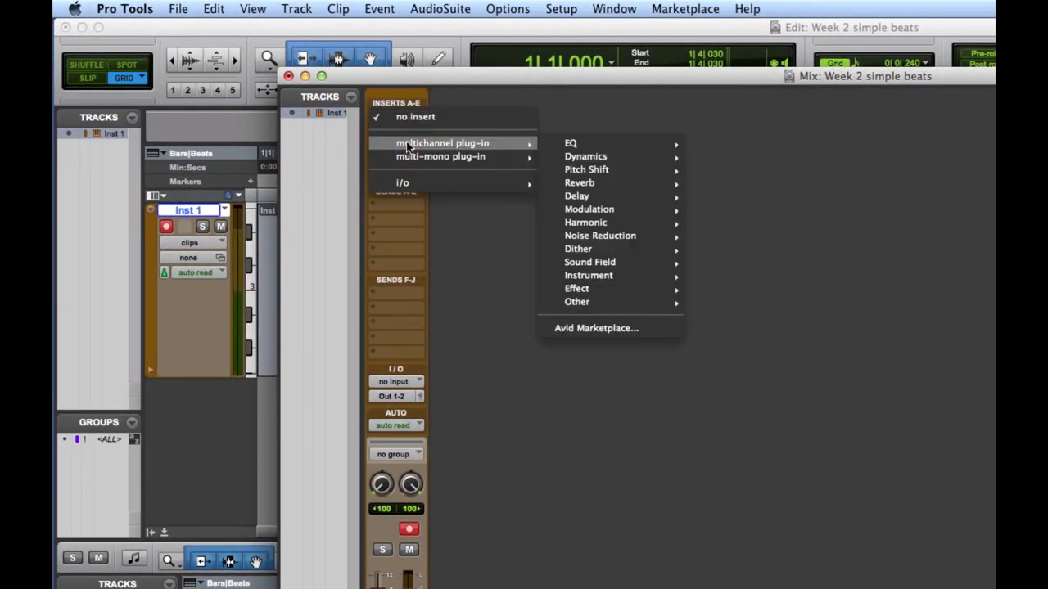
pyautogui.moveTo(601, 276)
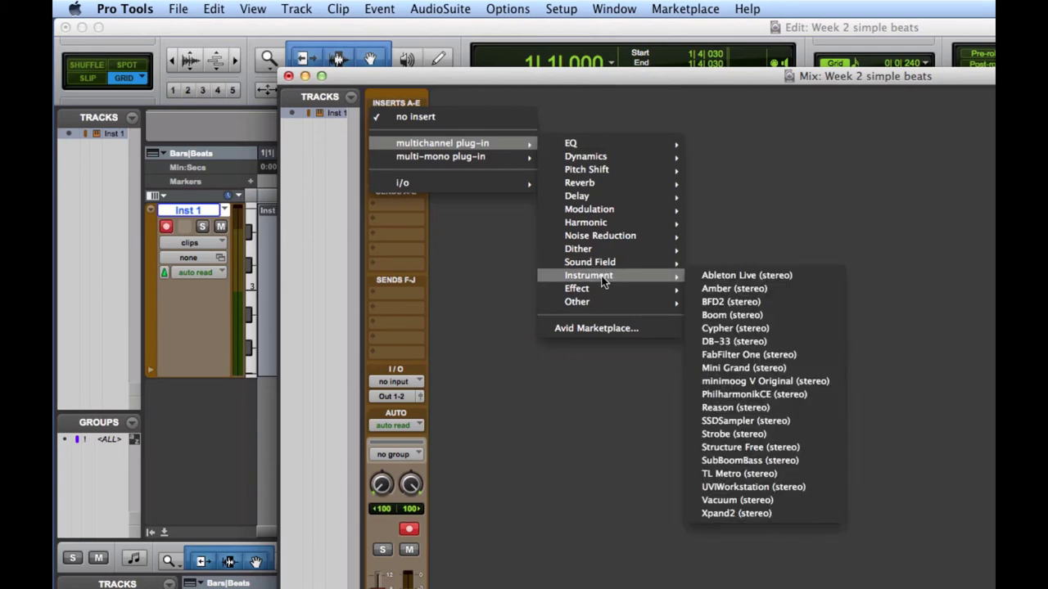
pyautogui.click(735, 317)
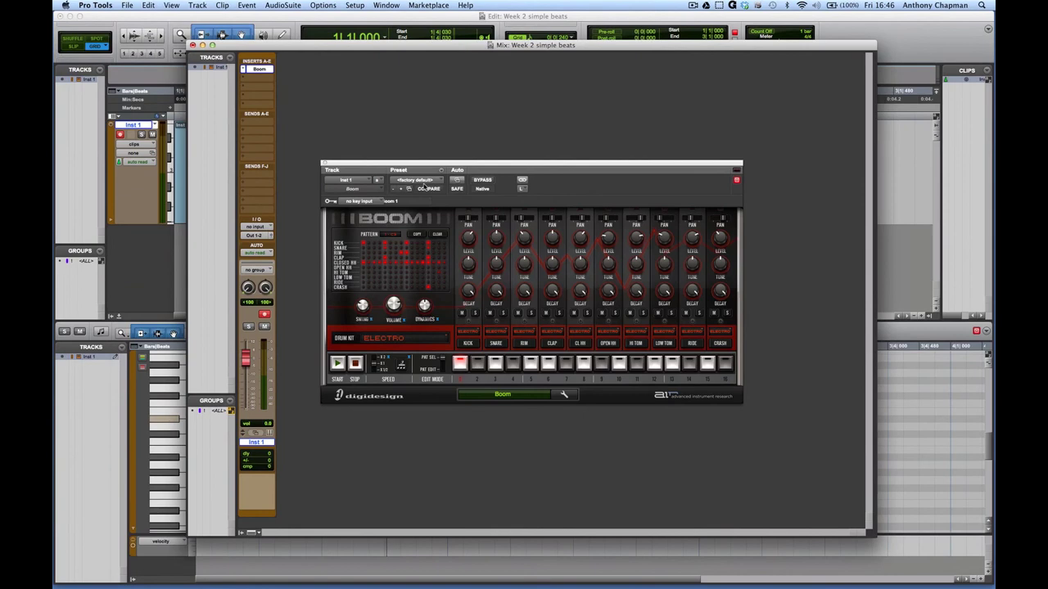
# Move the Boom window up and change its drum kit from Electro to Eight-O.
pyautogui.moveTo(362, 164); pyautogui.dragTo(481, 58)
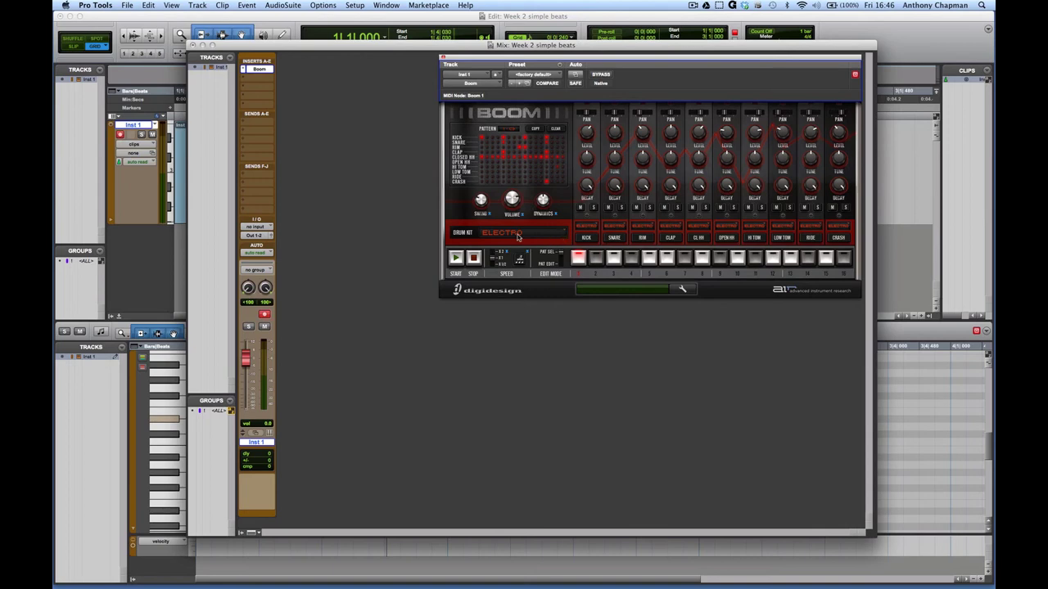
pyautogui.click(563, 234)
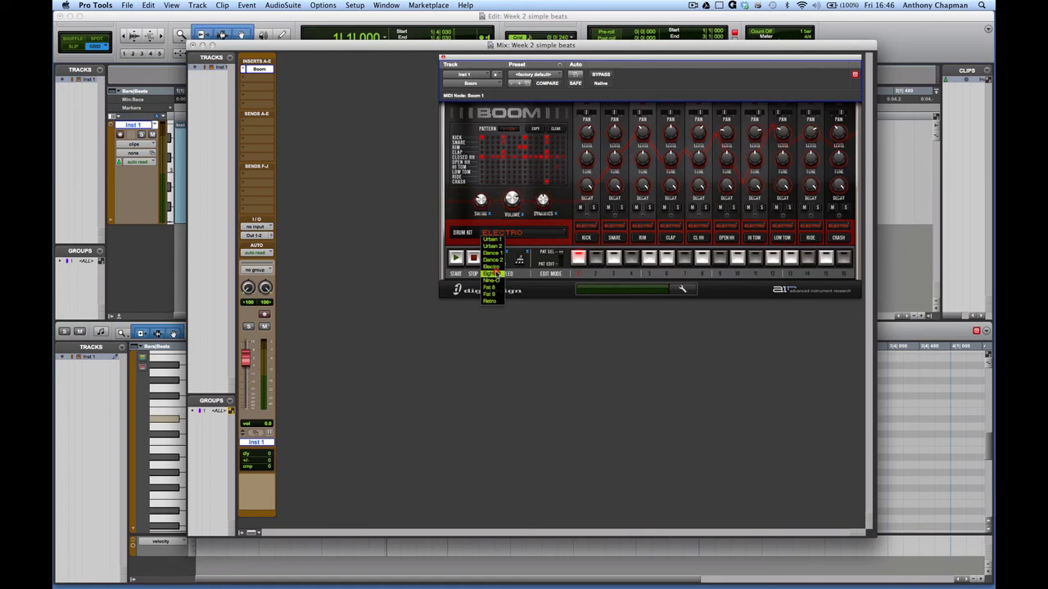
pyautogui.click(495, 273)
# Preview the KICK, SNARE, RIM and CLAP voices, then close the Boom window.
pyautogui.click(586, 239)
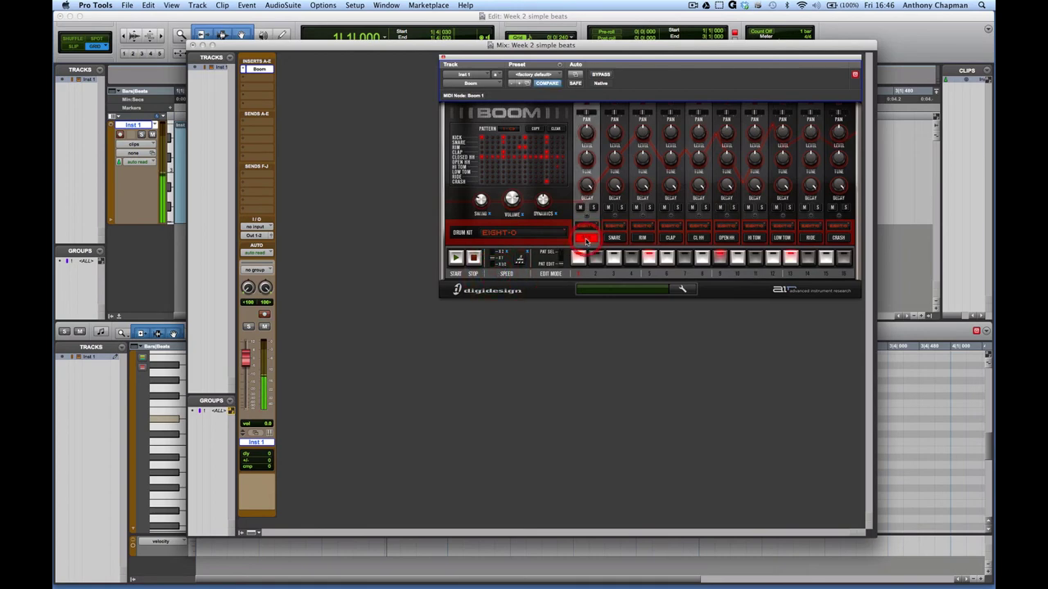
pyautogui.click(613, 238)
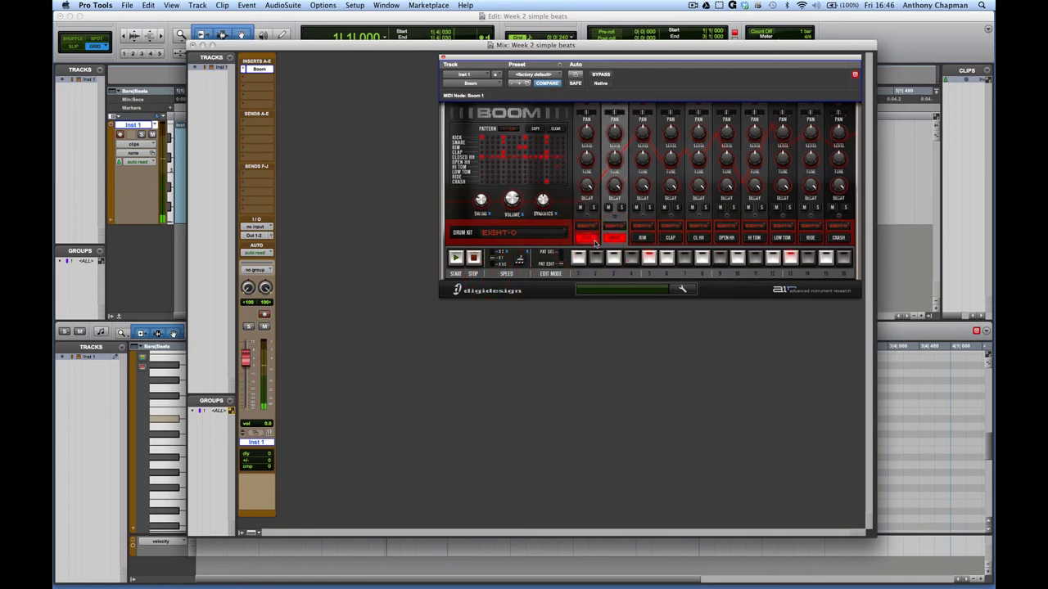
pyautogui.click(642, 238)
pyautogui.click(670, 238)
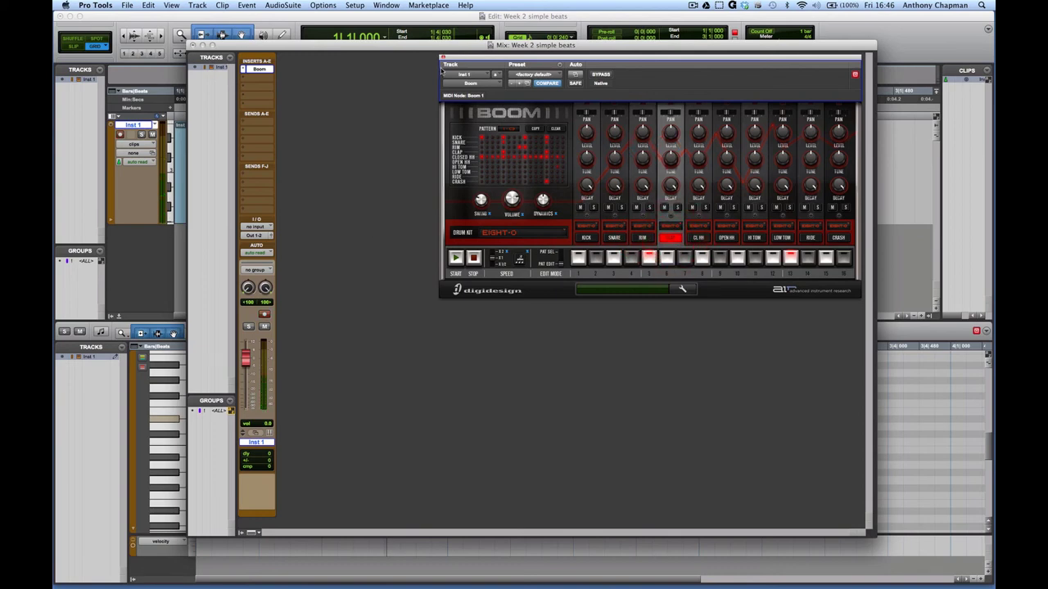
pyautogui.click(442, 58)
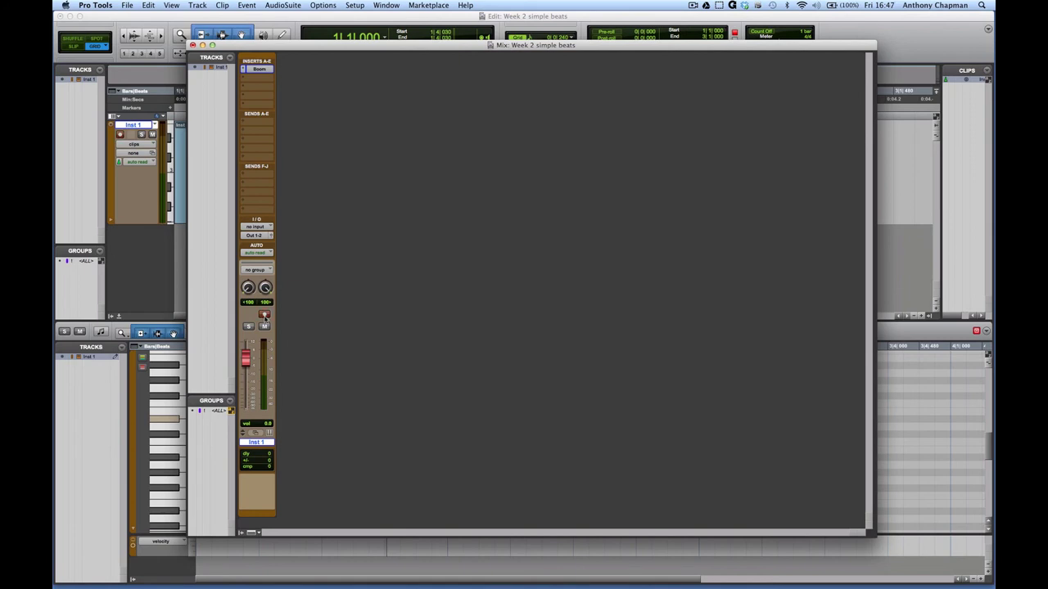
# Hide the Mix window with Cmd+= and scroll the piano roll down toward C1.
pyautogui.press('super')
pyautogui.press('super+equal')
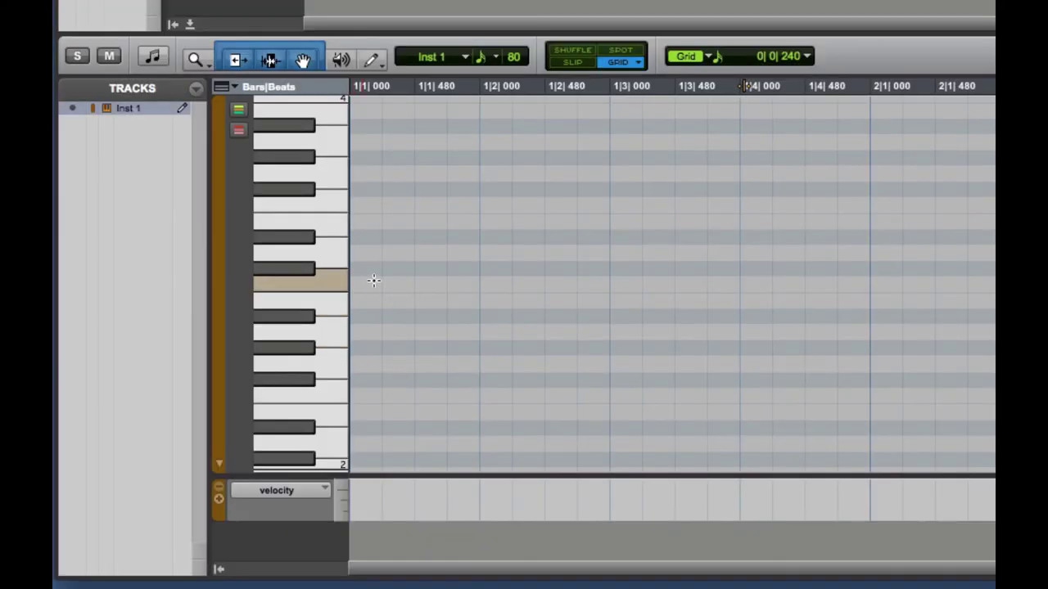
pyautogui.scroll(-8, 394, 276)
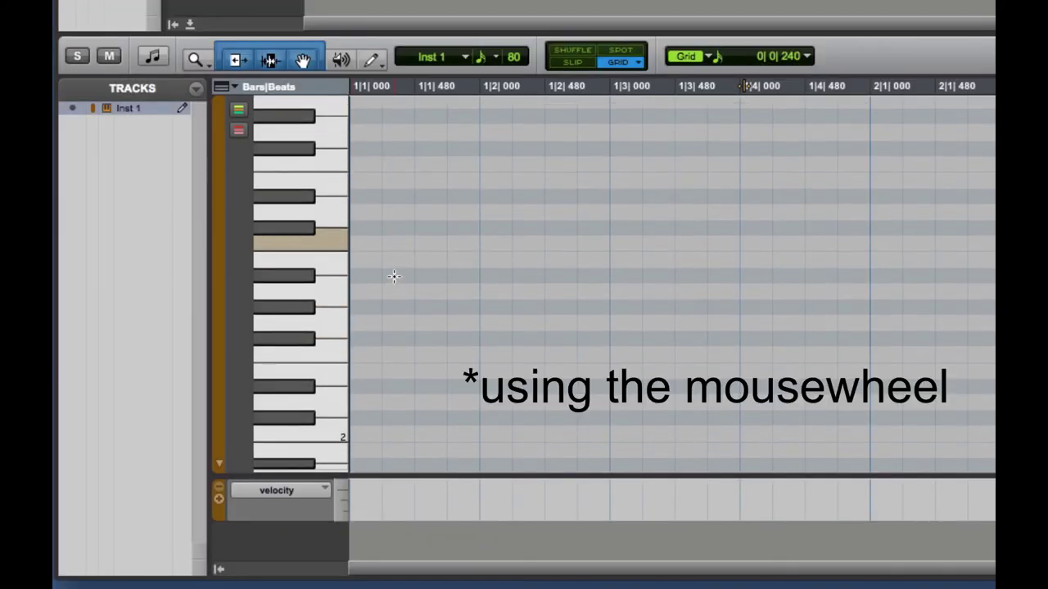
pyautogui.scroll(-6, 394, 277)
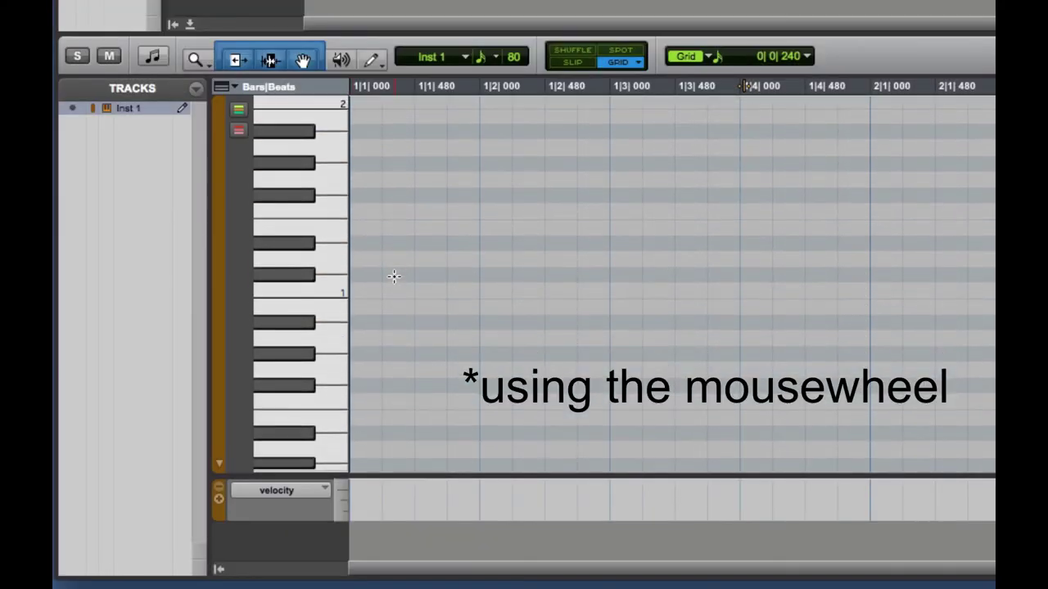
# Play the piano keys from C1 upward to hear each mapped Boom drum sound.
pyautogui.click(340, 284)
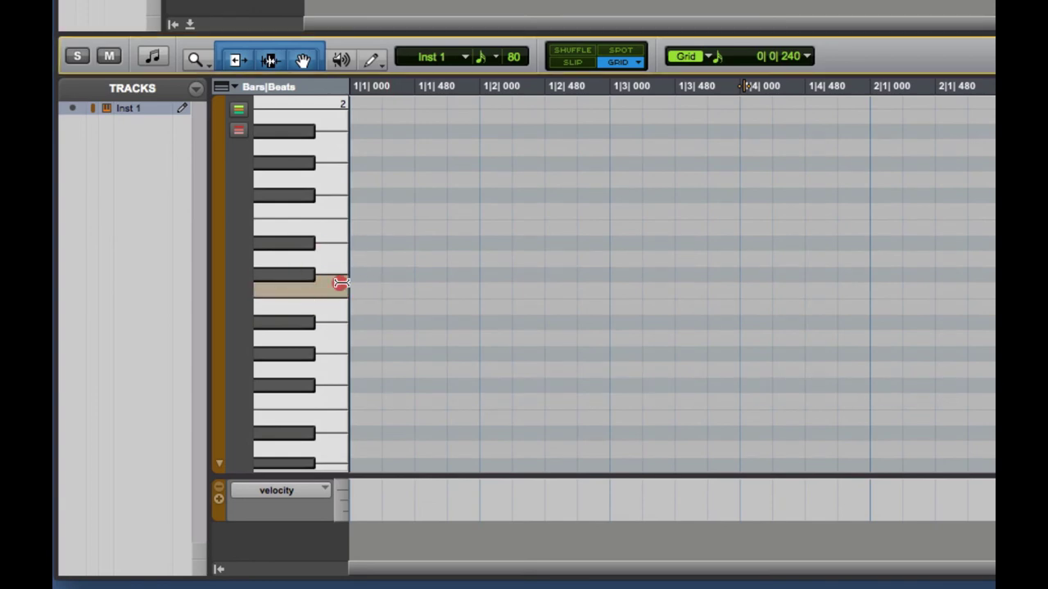
pyautogui.click(340, 284)
pyautogui.click(334, 287)
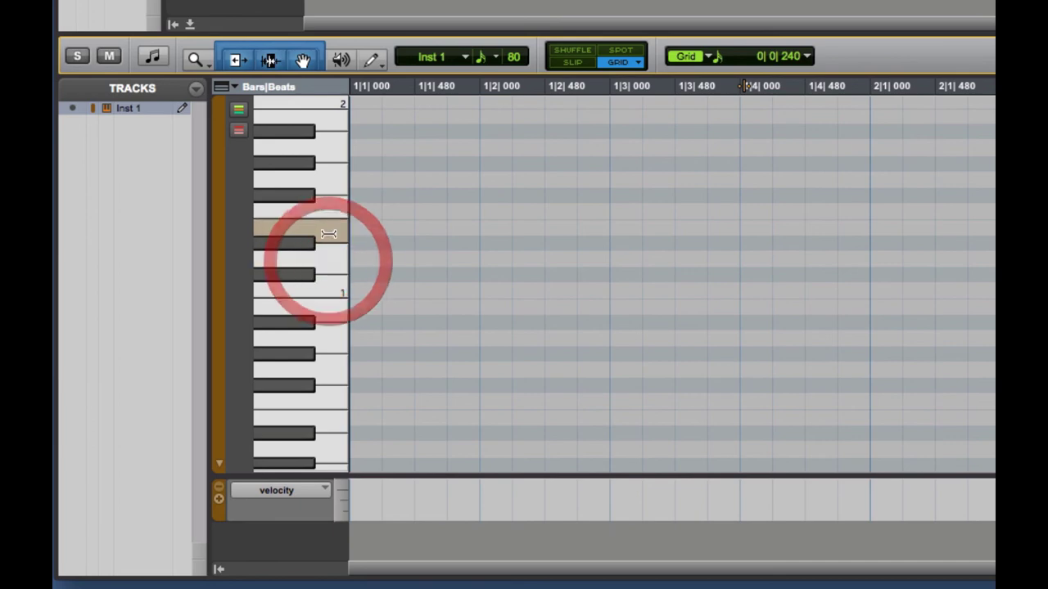
pyautogui.click(324, 234)
pyautogui.click(321, 200)
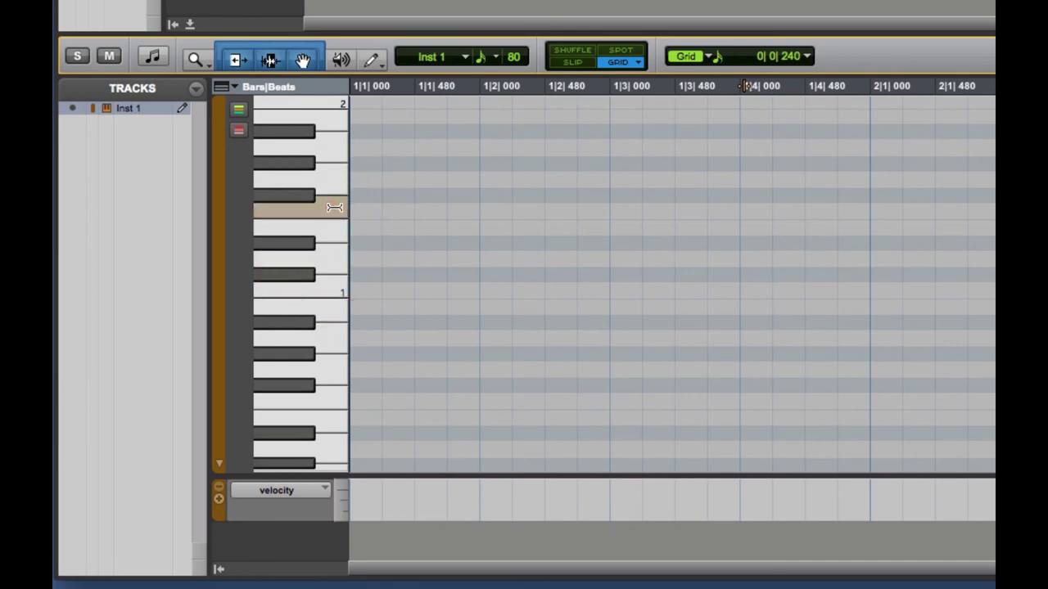
pyautogui.click(332, 204)
pyautogui.click(322, 178)
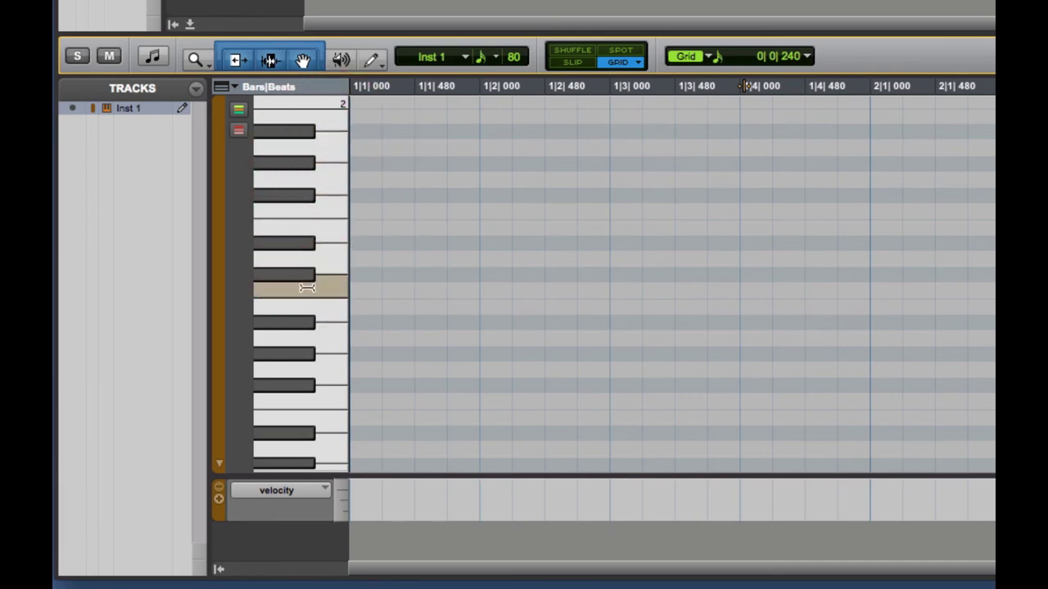
pyautogui.click(300, 276)
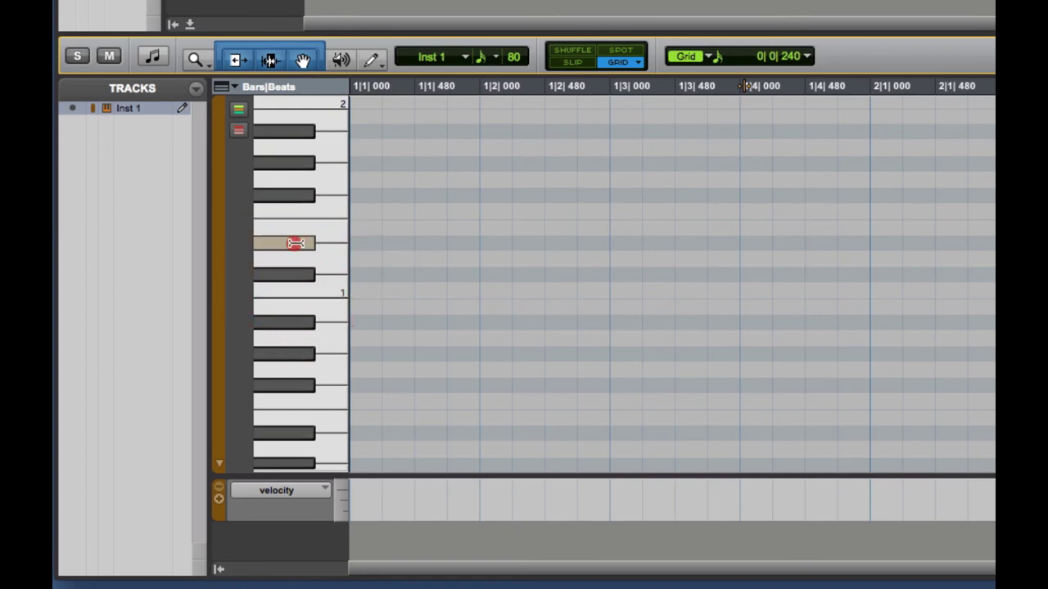
pyautogui.click(292, 245)
pyautogui.click(286, 162)
pyautogui.click(296, 131)
pyautogui.click(296, 131)
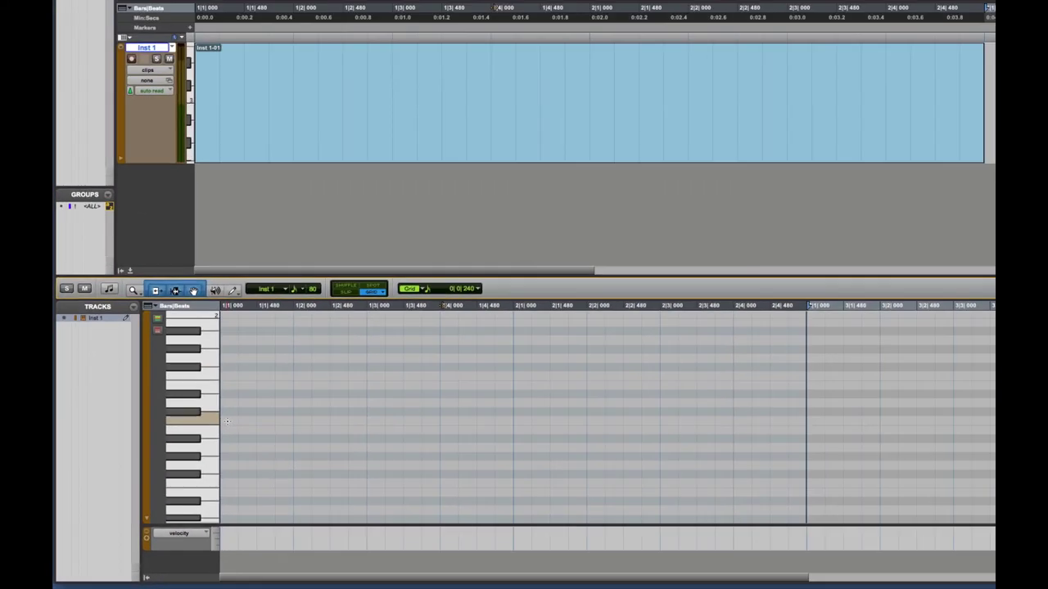
# Place C1 kick notes on beats 1 through 4 of bar 1 and start looping playback.
pyautogui.click(227, 421)
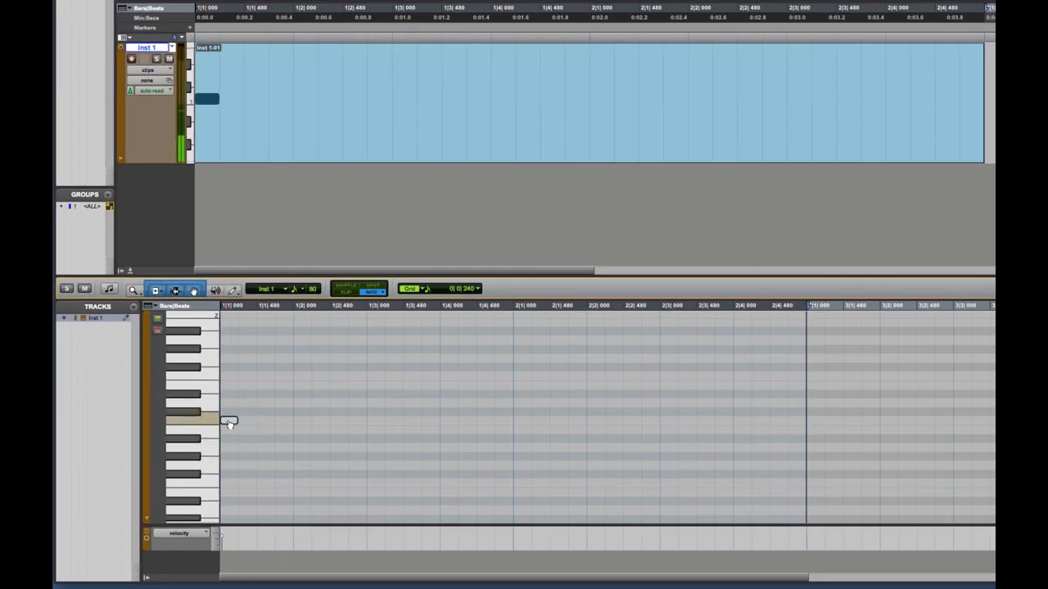
pyautogui.press('space')
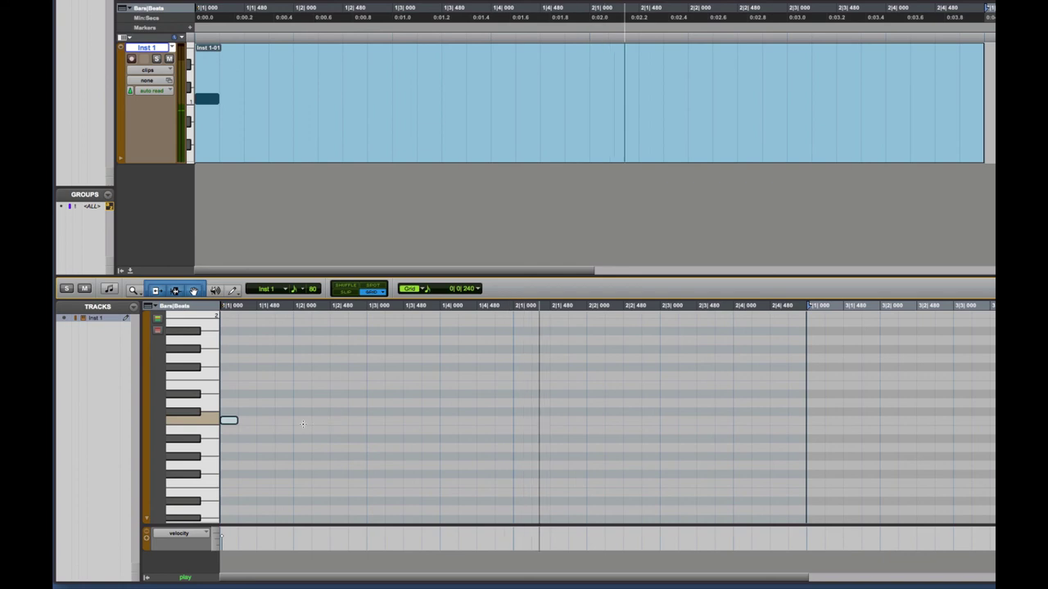
pyautogui.click(302, 419)
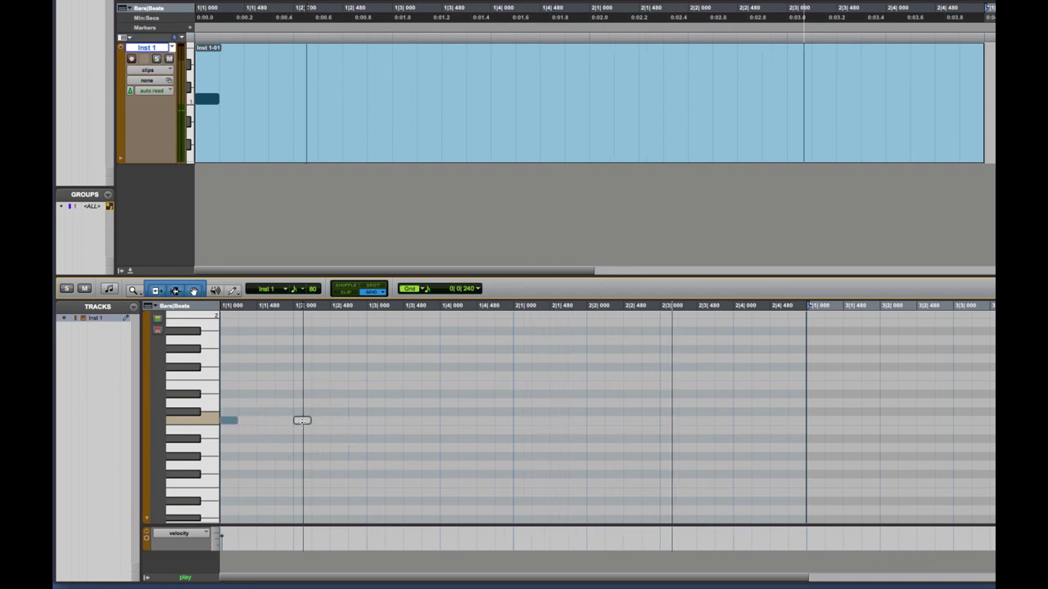
pyautogui.click(374, 423)
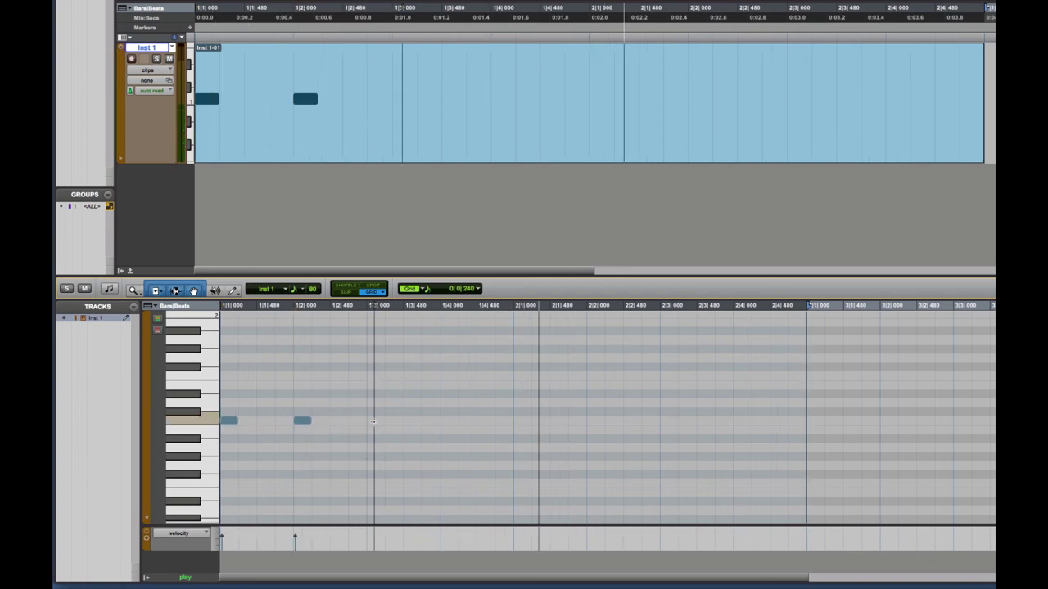
pyautogui.click(374, 420)
pyautogui.click(449, 420)
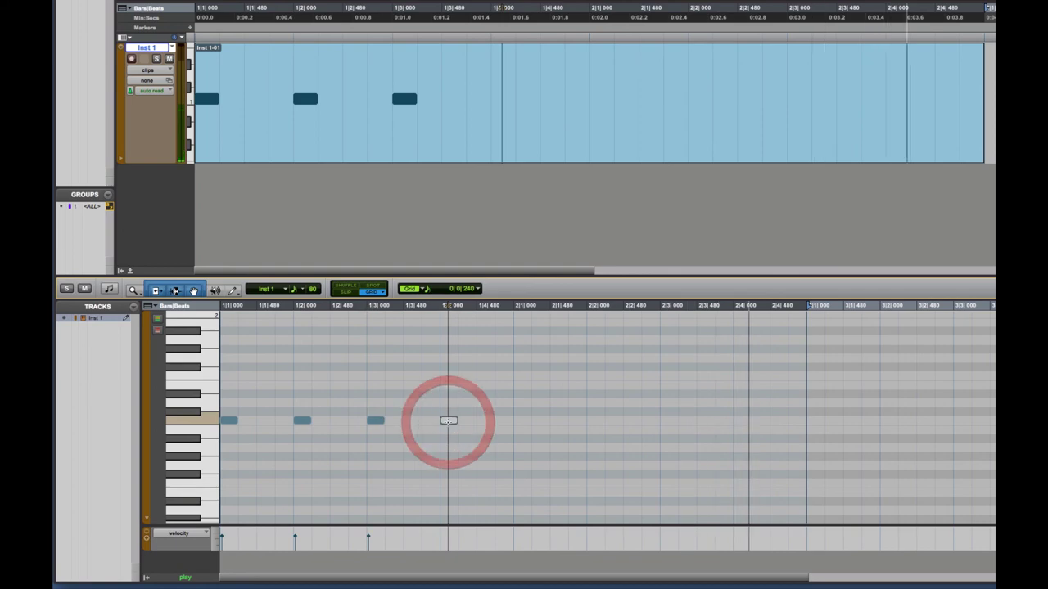
# Add C1 kicks on every beat of bar 2 and play the pattern back.
pyautogui.click(522, 421)
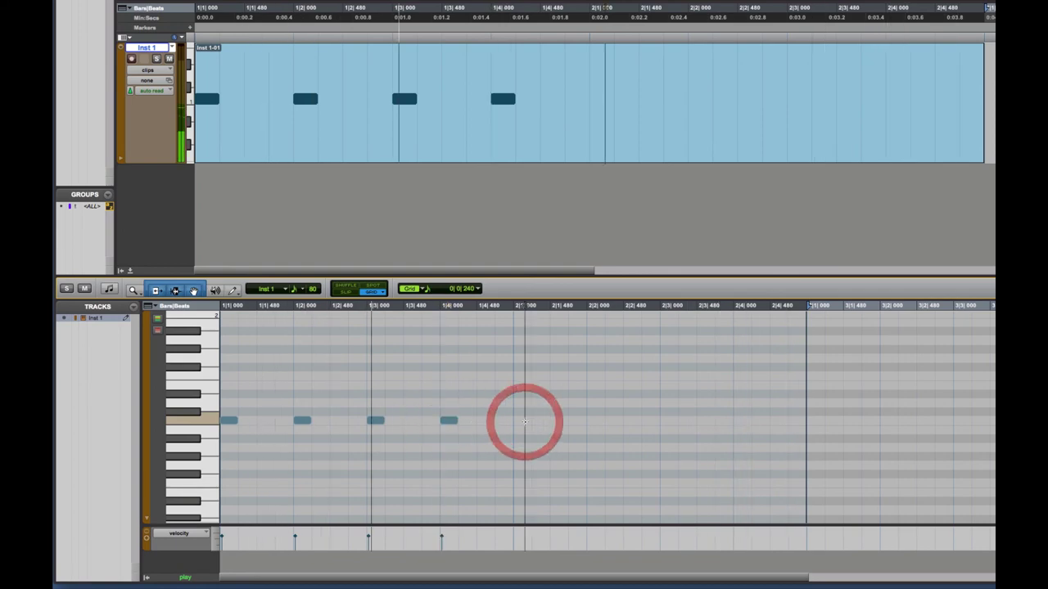
pyautogui.click(595, 420)
pyautogui.click(668, 420)
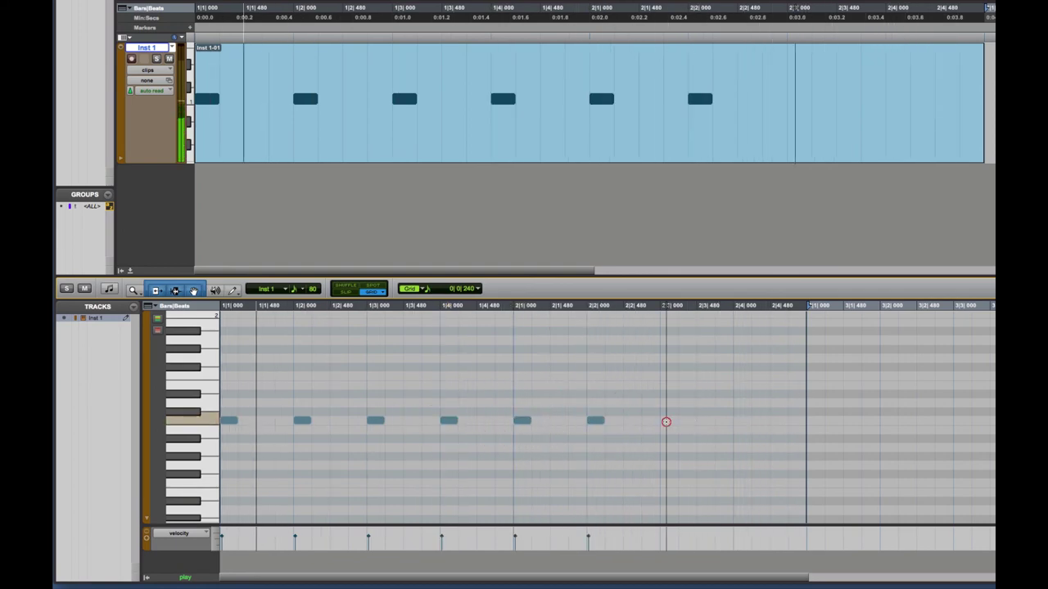
pyautogui.click(745, 422)
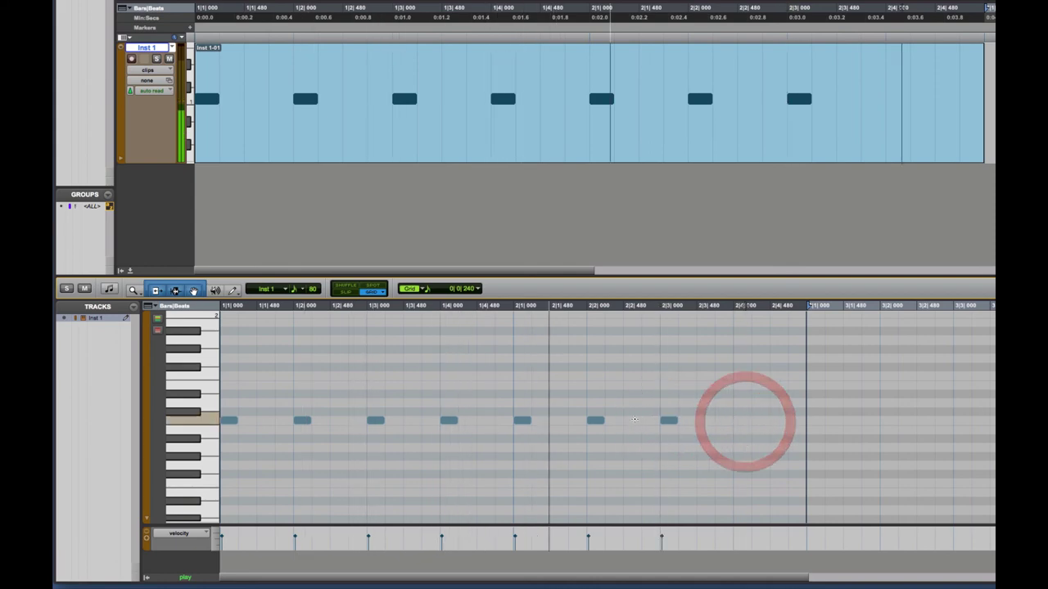
pyautogui.press('space')
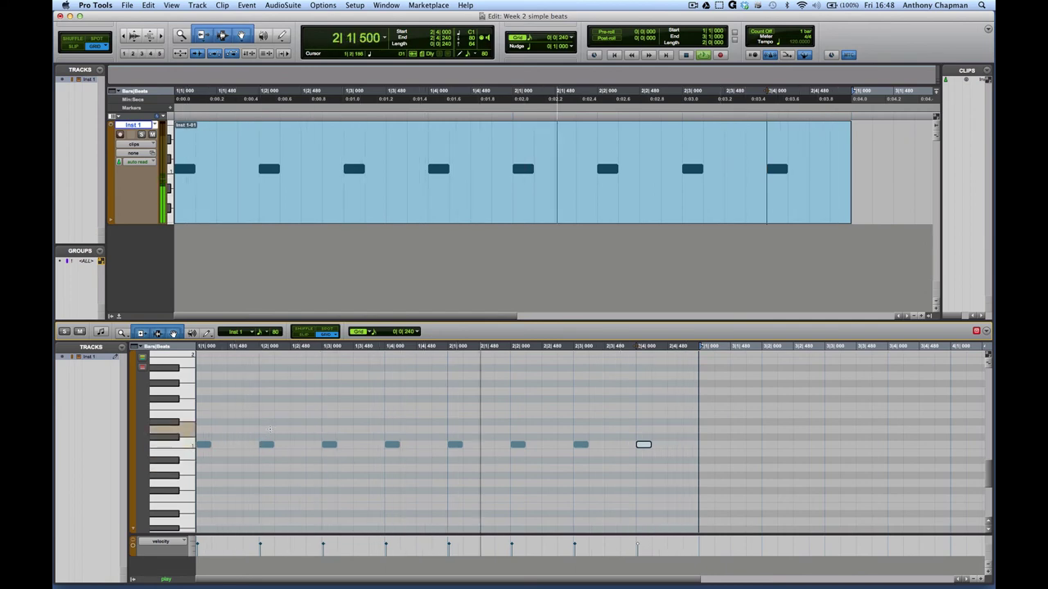
# Add snares one row above the kicks at 1|2, 1|4, 2|2, 2|4, then remove the 1|2 snare.
pyautogui.click(268, 429)
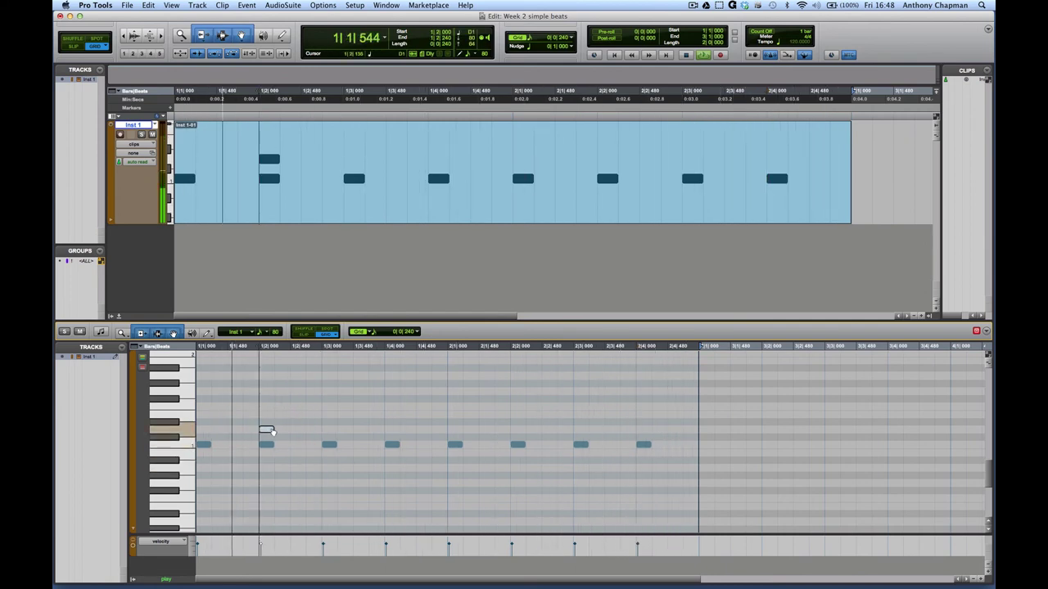
pyautogui.click(393, 429)
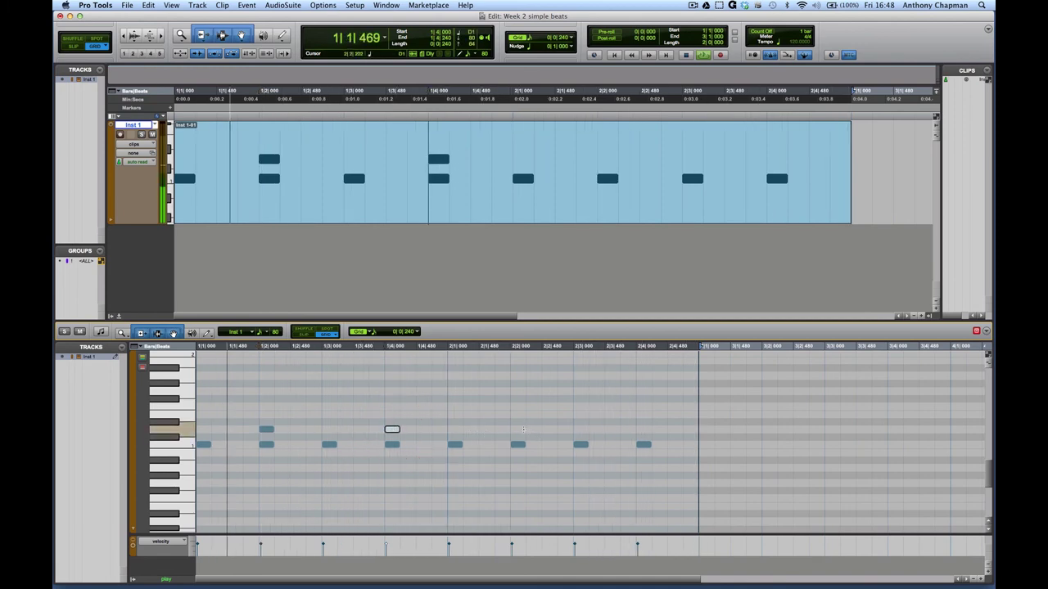
pyautogui.click(523, 429)
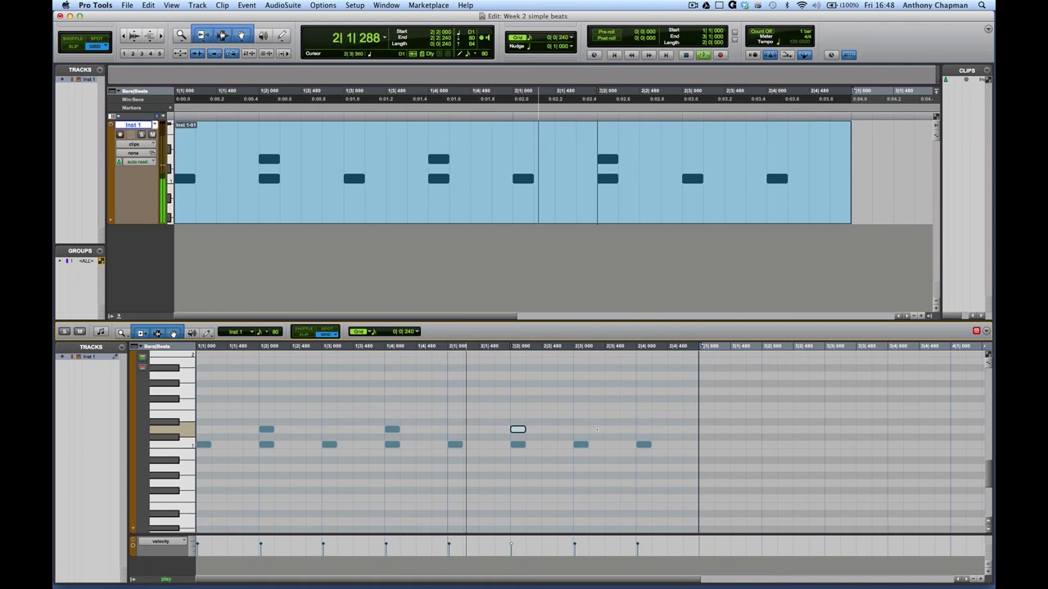
pyautogui.click(643, 429)
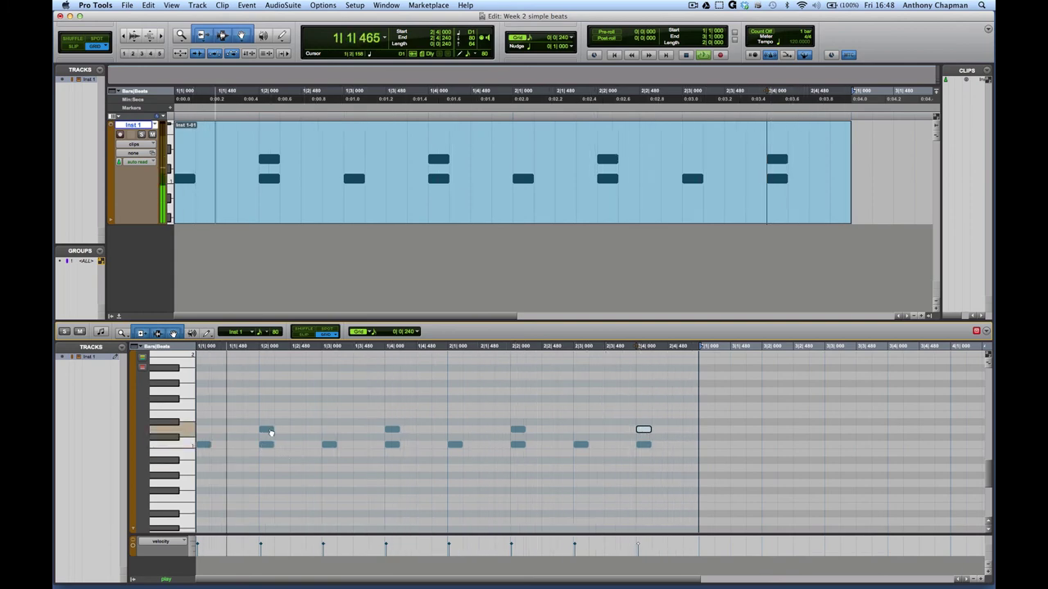
pyautogui.keyDown('alt'); pyautogui.click(269, 430); pyautogui.keyUp('alt')
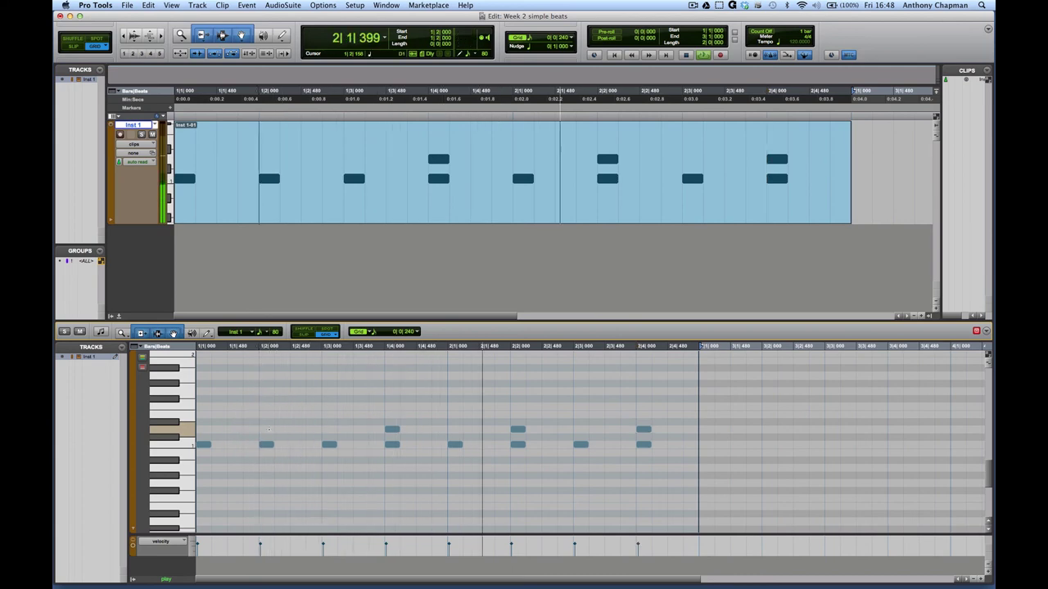
# Restore the 1|2 snare and cycle through the Grabber, Trim and Smart tools.
pyautogui.click(269, 430)
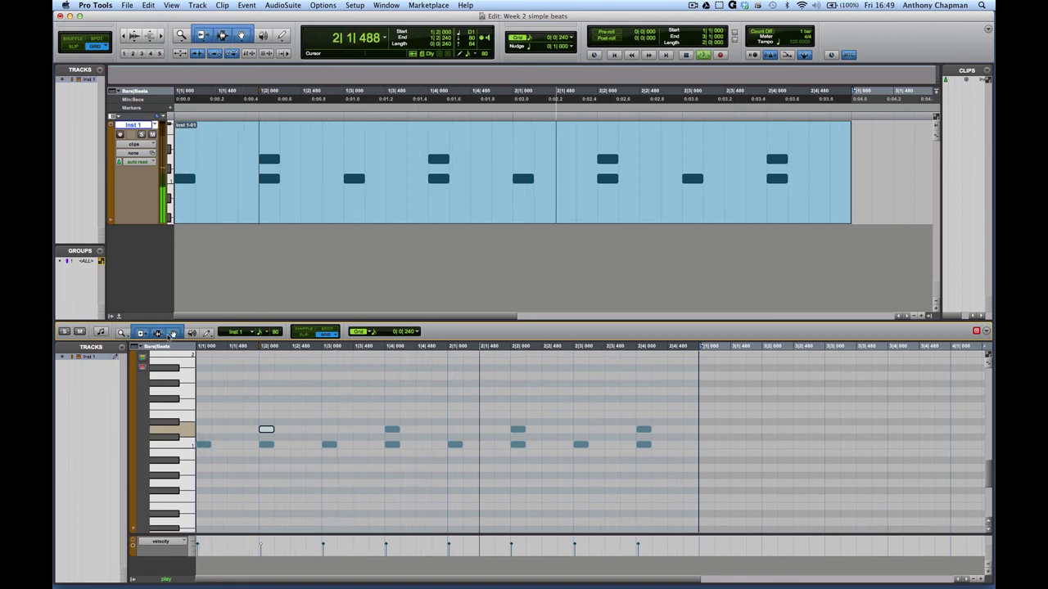
pyautogui.click(170, 333)
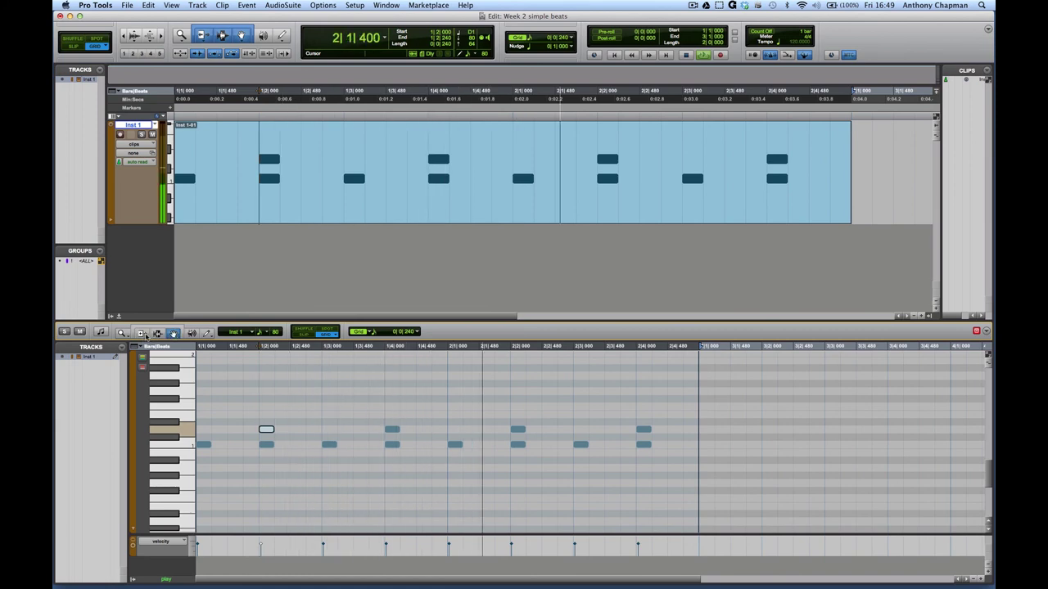
pyautogui.click(142, 333)
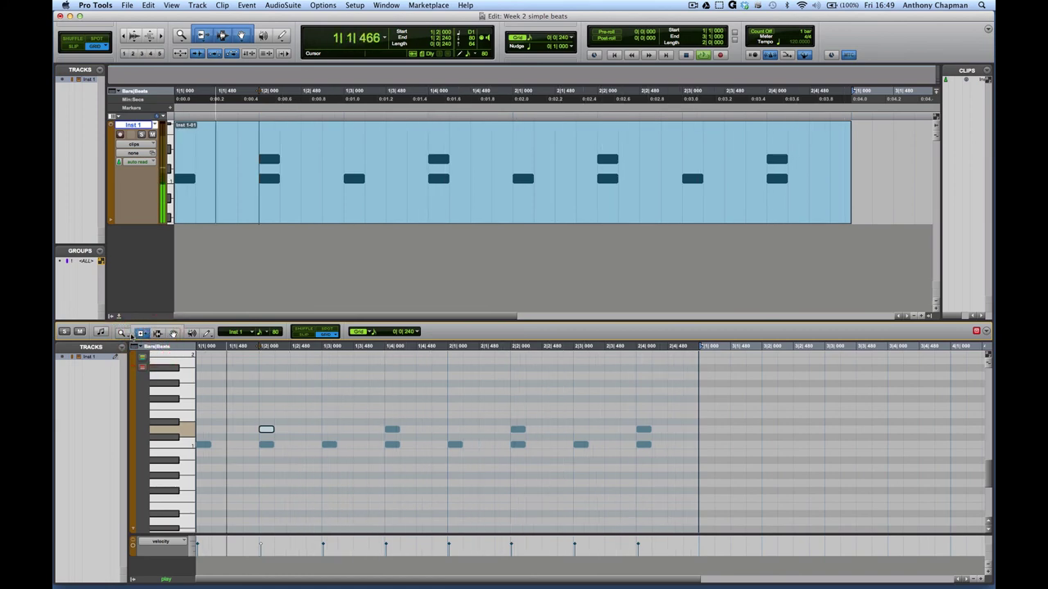
pyautogui.click(163, 331)
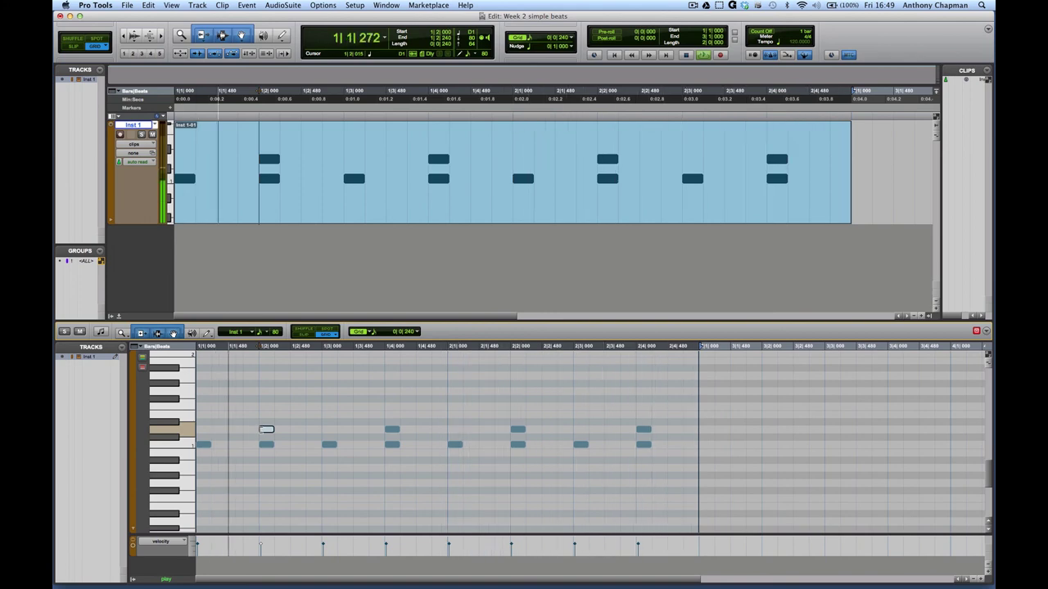
# Extend the first snare toward 1|1|480, then drag a shifted kick back onto beat 2 and the kick row.
pyautogui.moveTo(261, 429)
pyautogui.mouseDown()
pyautogui.moveTo(212, 430)
pyautogui.moveTo(263, 430)
pyautogui.mouseUp()
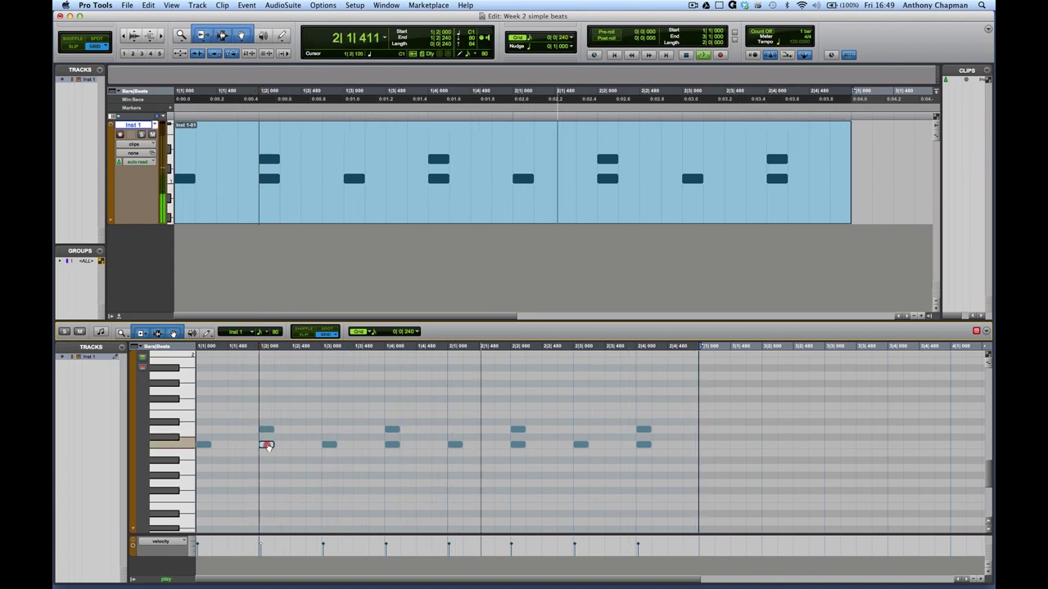
pyautogui.moveTo(268, 446); pyautogui.dragTo(330, 430)
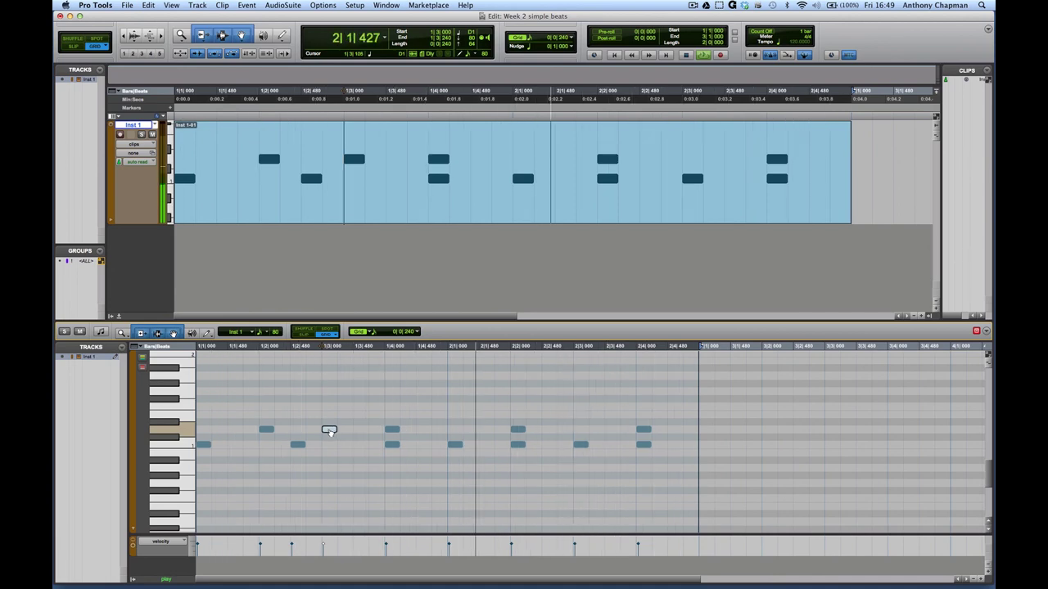
pyautogui.moveTo(322, 432); pyautogui.dragTo(268, 445)
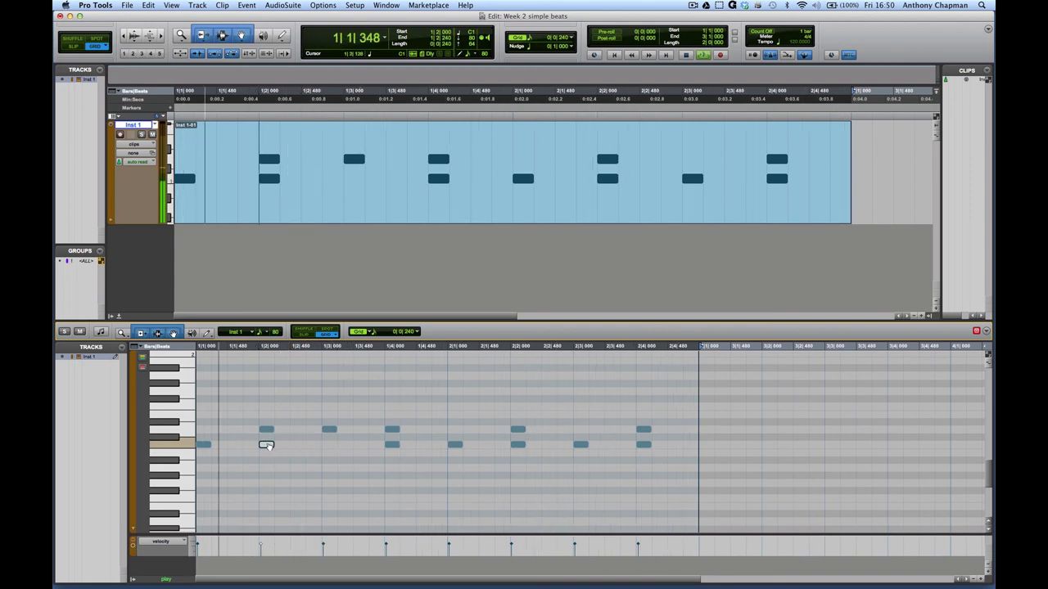
pyautogui.moveTo(329, 429); pyautogui.dragTo(329, 446)
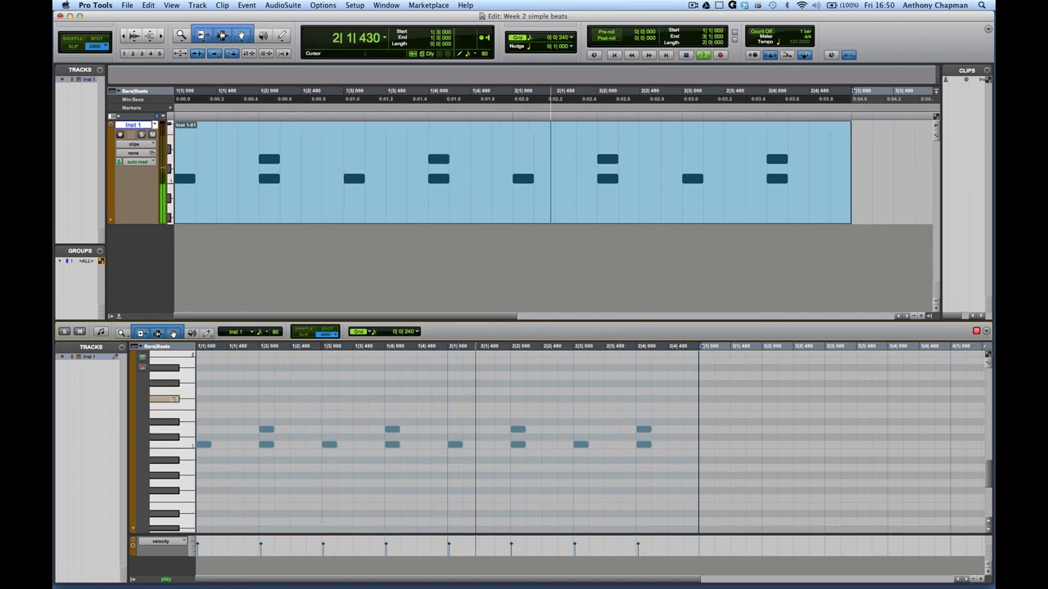
# Add six eighth-note hi-hats from 1|1 to 1|3|480 on the higher key row and marquee-select them.
pyautogui.click(172, 399)
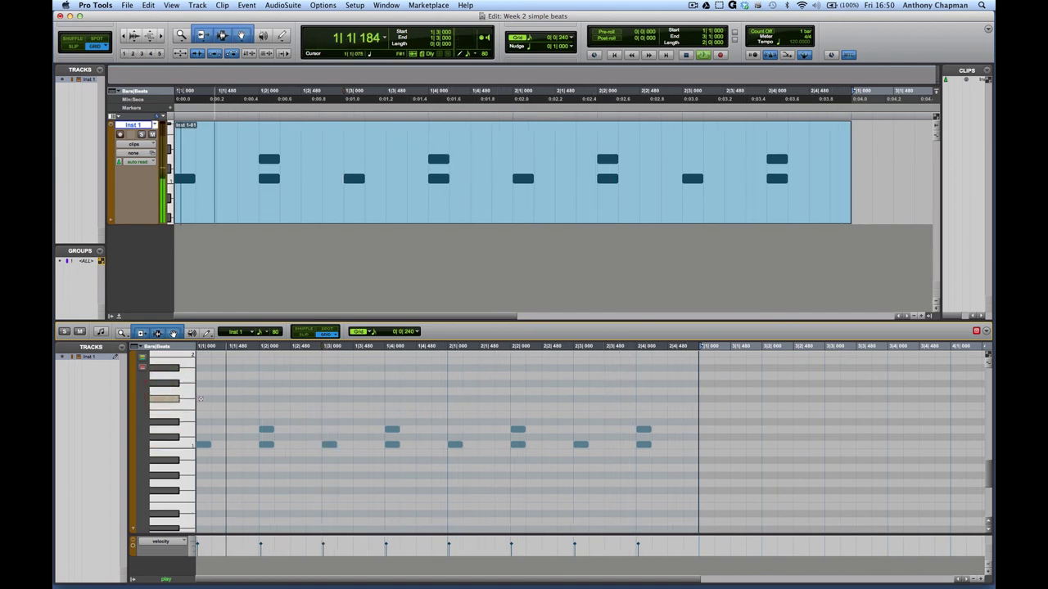
pyautogui.click(202, 398)
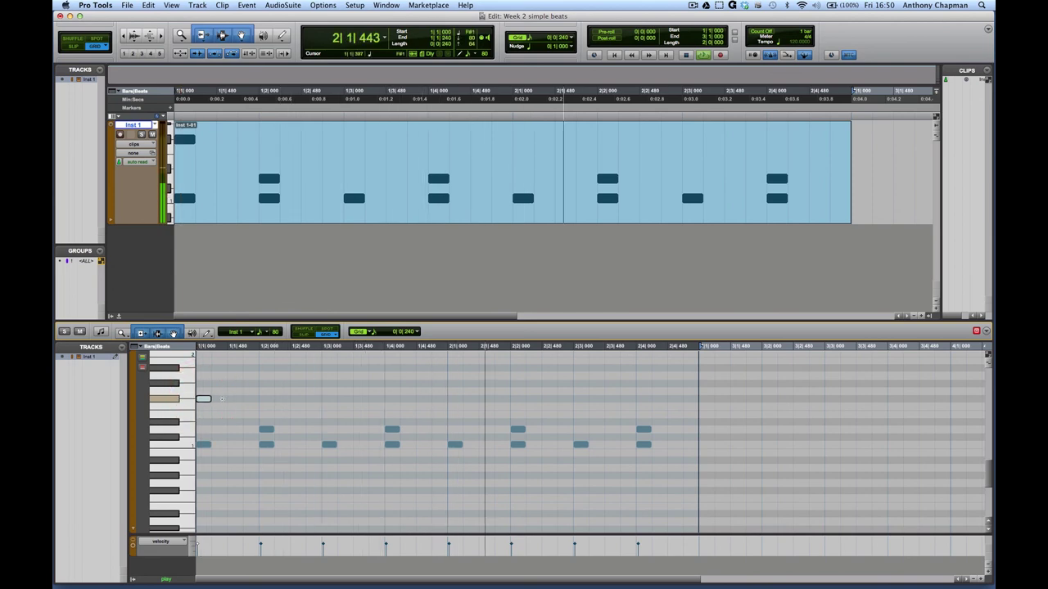
pyautogui.click(234, 399)
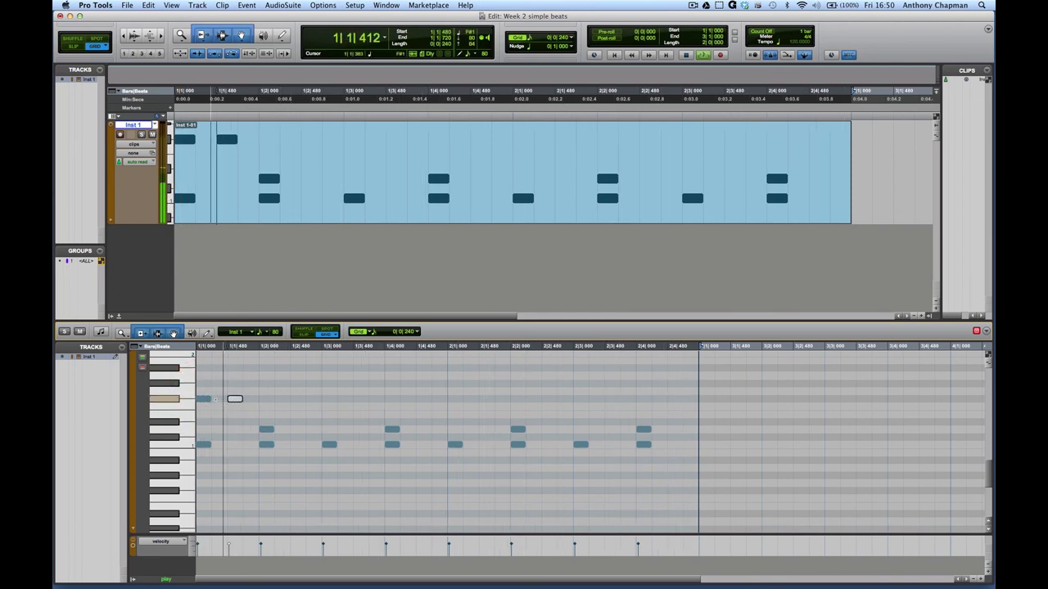
pyautogui.click(263, 399)
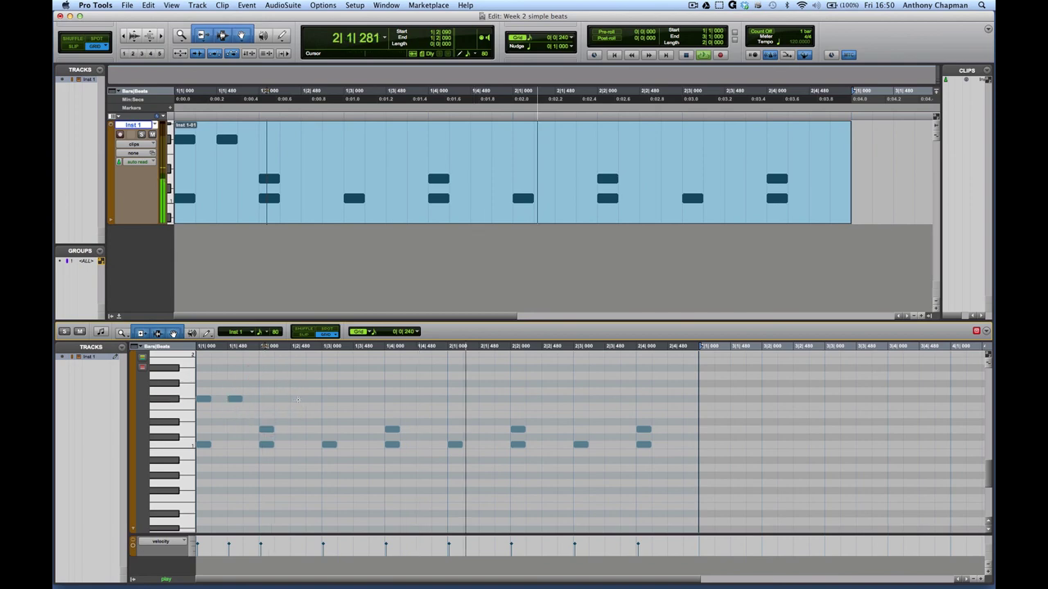
pyautogui.click(298, 399)
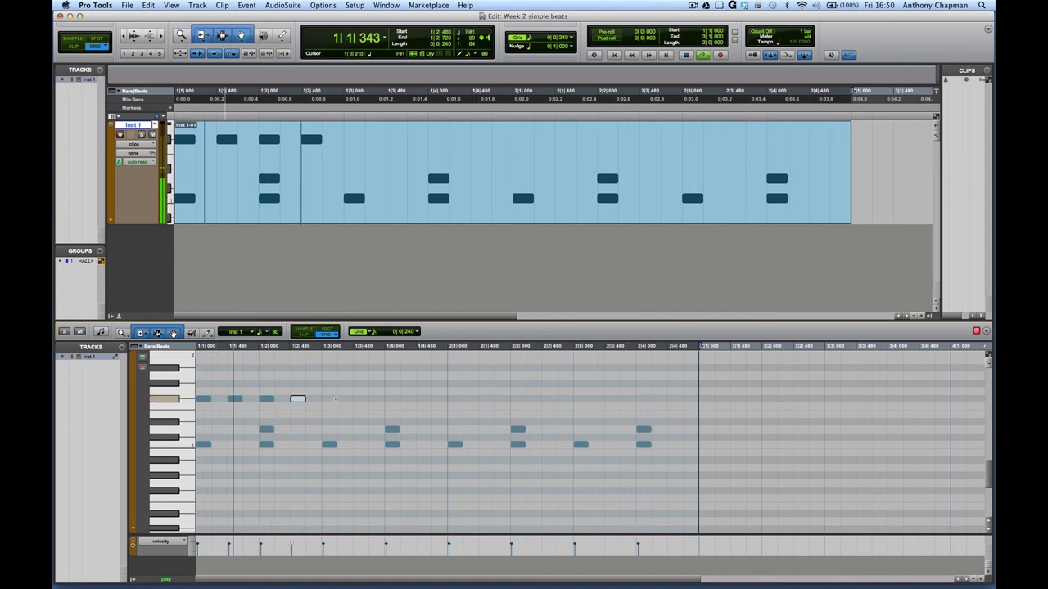
pyautogui.click(333, 398)
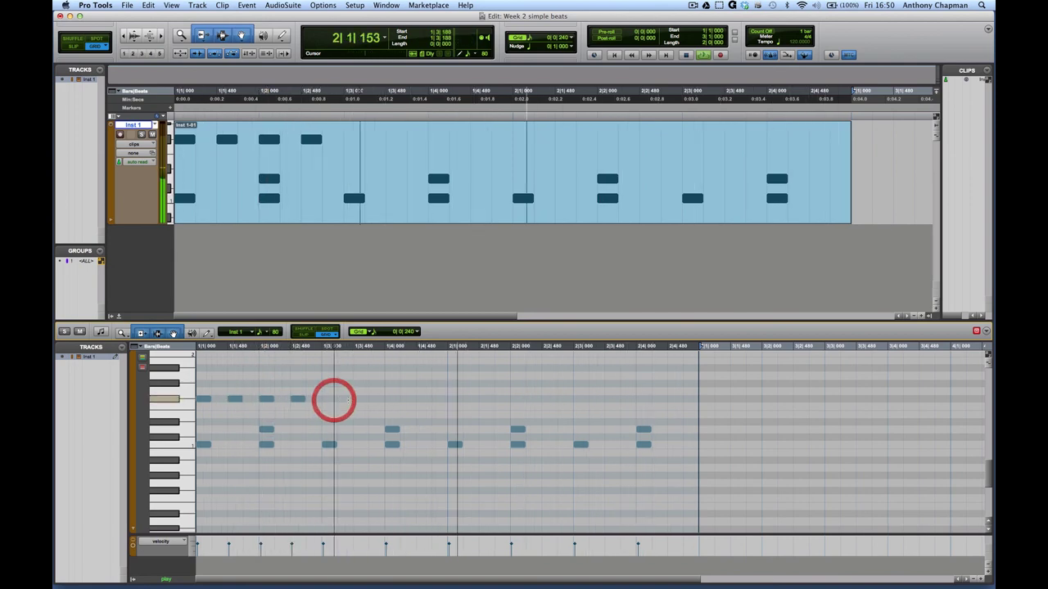
pyautogui.click(360, 398)
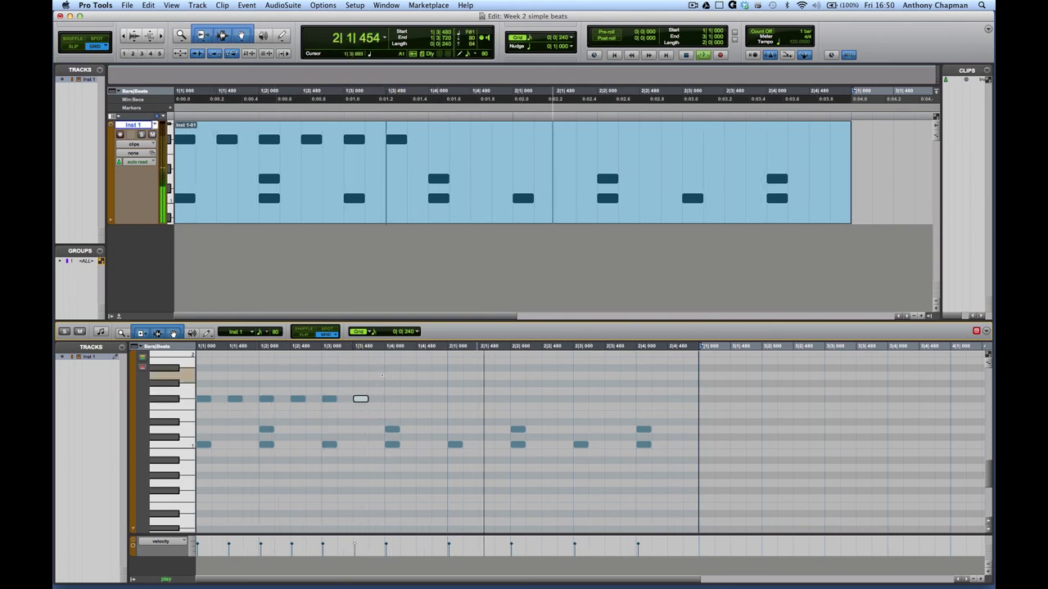
pyautogui.moveTo(382, 376); pyautogui.dragTo(195, 408)
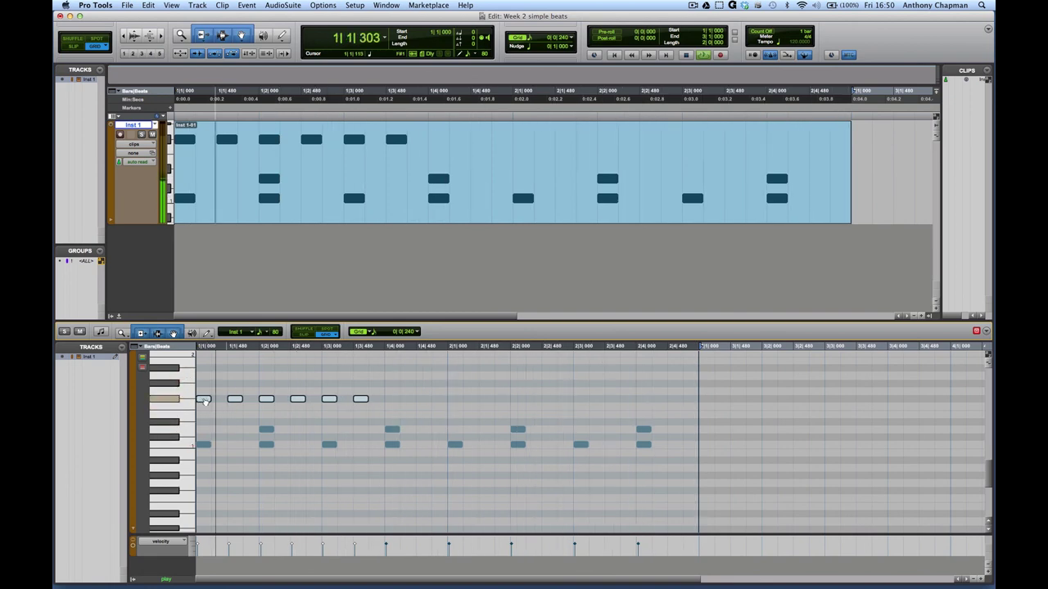
# Option-drag copies of the hi-hats to 1|4, then the last four to 2|3, filling both bars.
pyautogui.press('alt')
pyautogui.moveTo(219, 402); pyautogui.dragTo(392, 401)
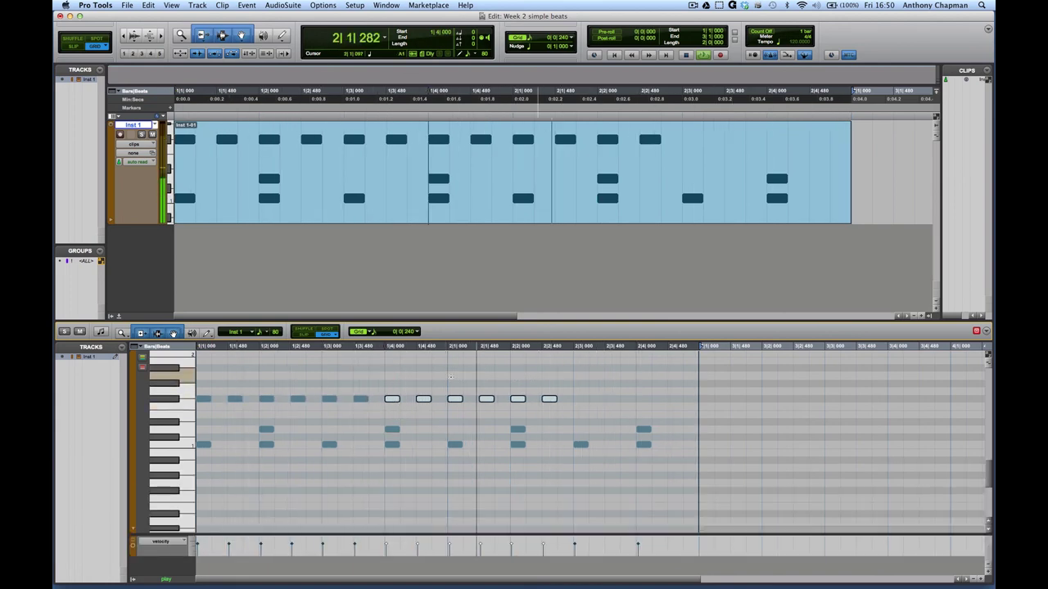
pyautogui.moveTo(448, 374)
pyautogui.mouseDown()
pyautogui.moveTo(545, 407)
pyautogui.moveTo(556, 400)
pyautogui.mouseUp()
pyautogui.press('alt')
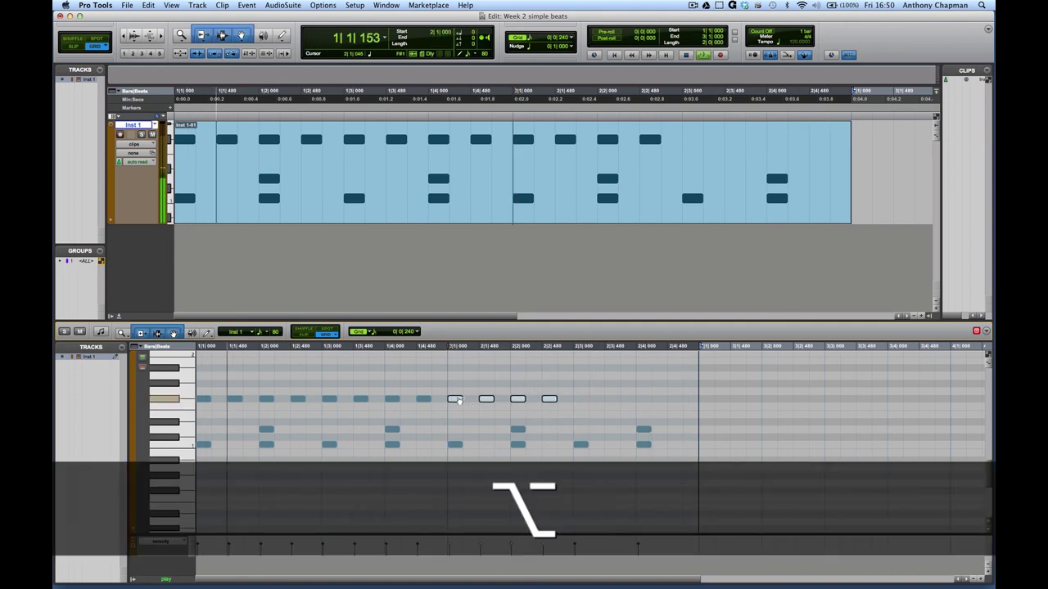
pyautogui.moveTo(457, 399); pyautogui.dragTo(581, 399)
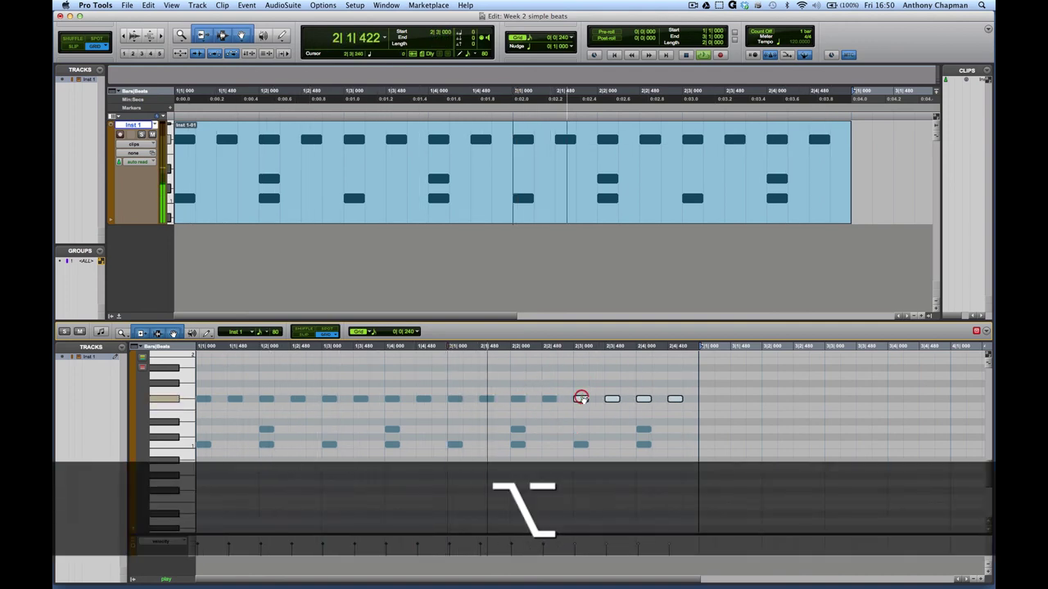
pyautogui.click(684, 377)
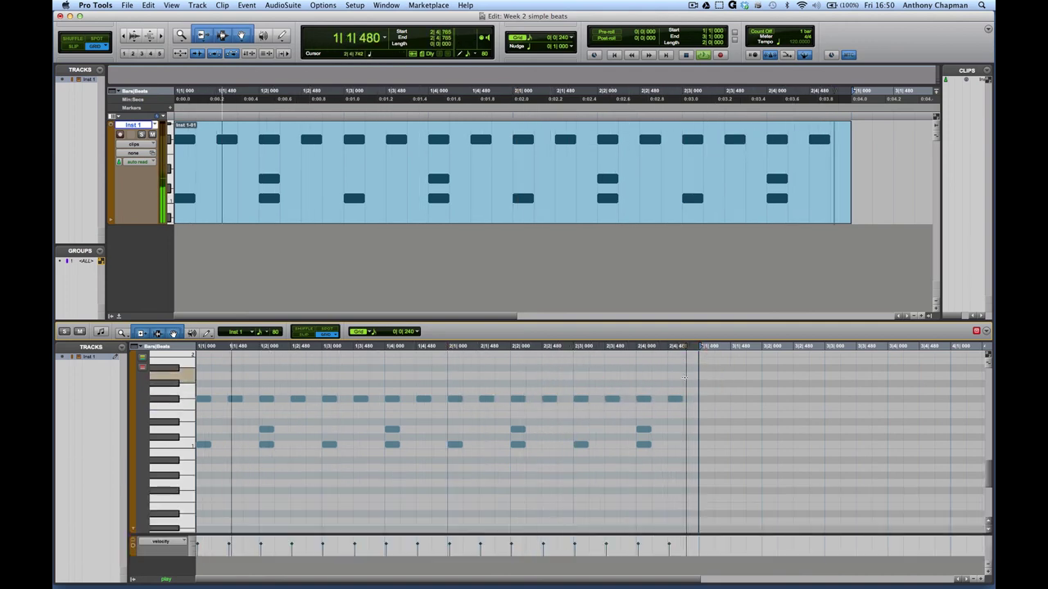